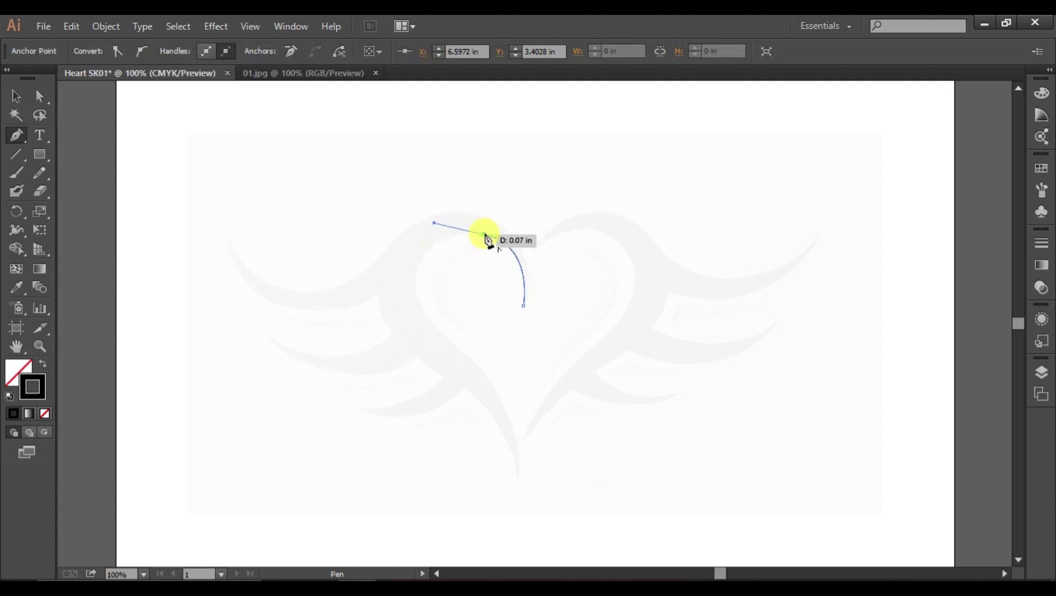
# Step: Zoom in and trace the heart's left lobe and left side, undoing two misplaced anchors
pyautogui.click(484, 234)
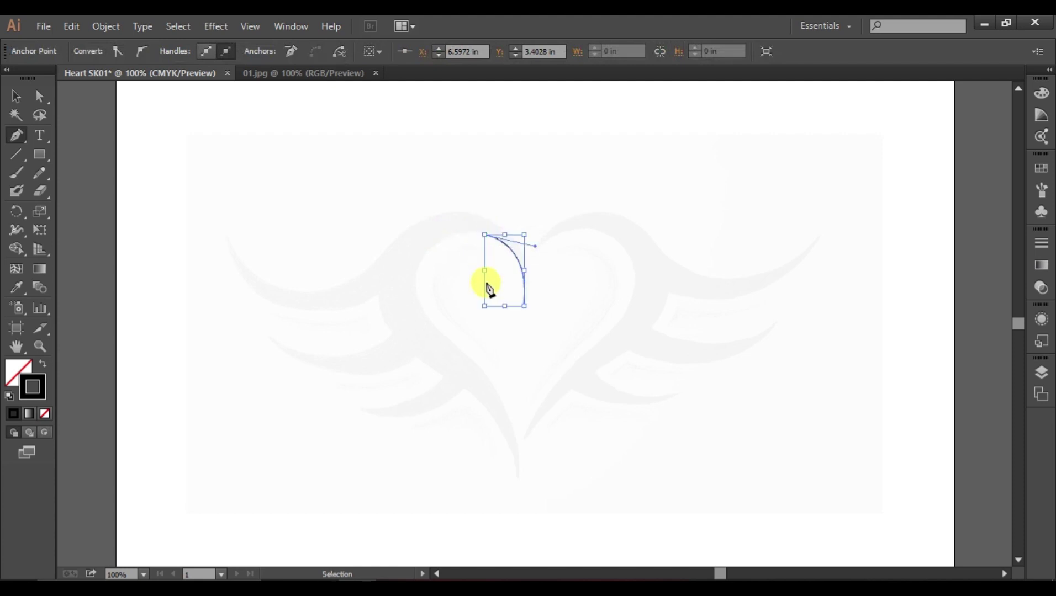
pyautogui.hotkey('ctrl', '+')
pyautogui.moveTo(361, 236); pyautogui.dragTo(332, 305)
pyautogui.click(361, 240)
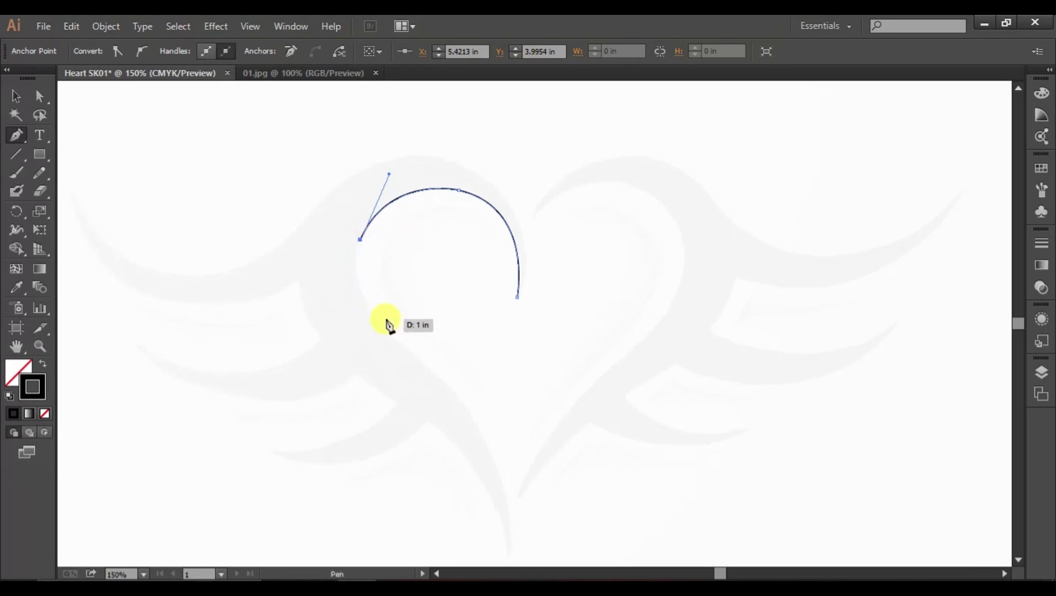
pyautogui.moveTo(411, 353); pyautogui.dragTo(412, 357)
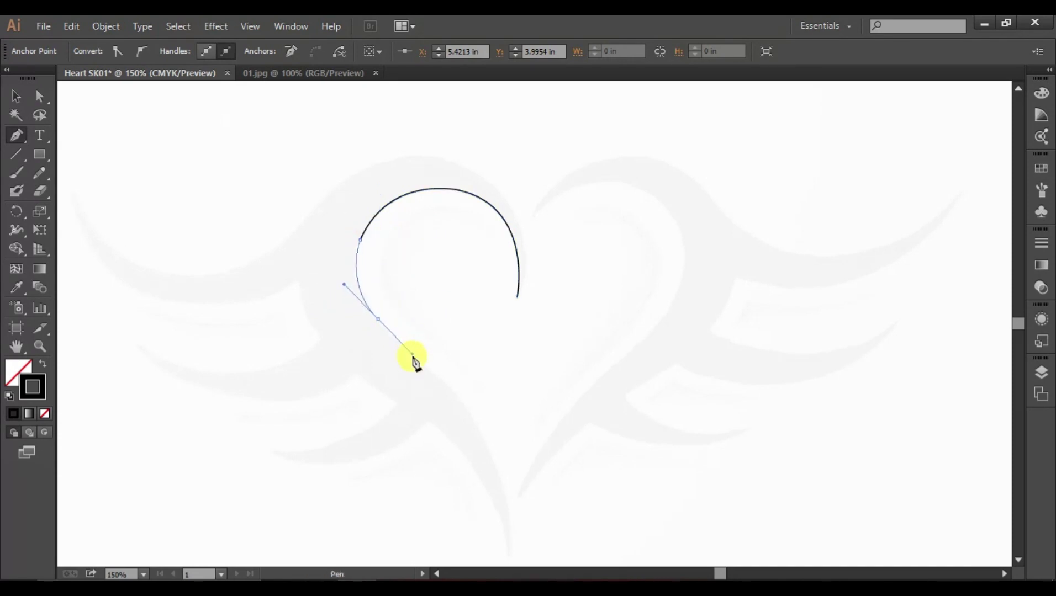
pyautogui.click(378, 319)
pyautogui.moveTo(462, 399); pyautogui.dragTo(493, 435)
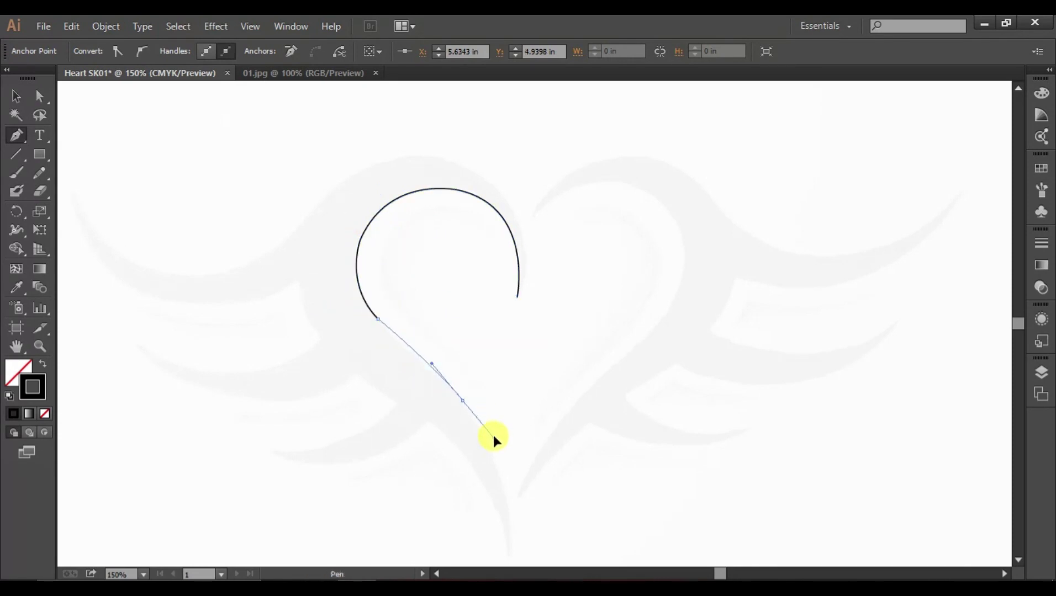
pyautogui.hotkey('ctrl', 'z')
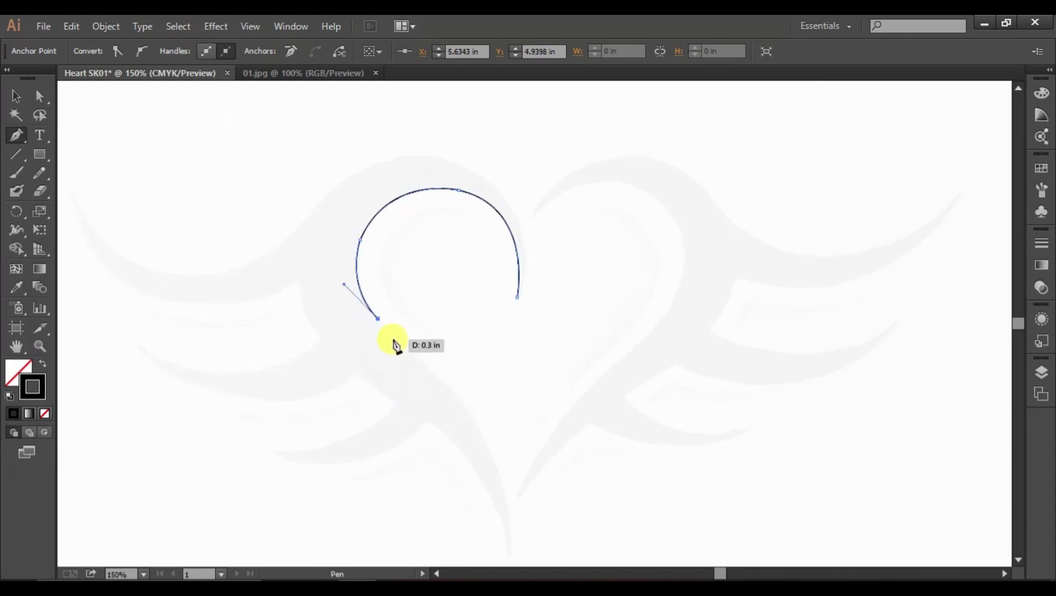
pyautogui.hotkey('ctrl', 'z')
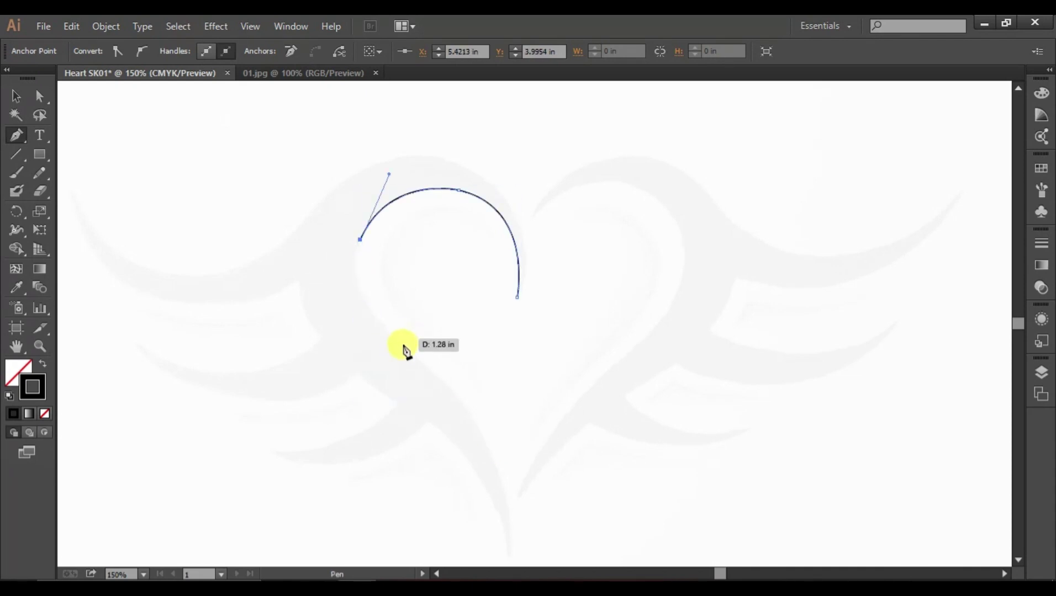
# Step: Redraw the left side down to a sharp corner at the heart's bottom point
pyautogui.moveTo(403, 346); pyautogui.dragTo(466, 395)
pyautogui.scroll(-6, 558, 394)
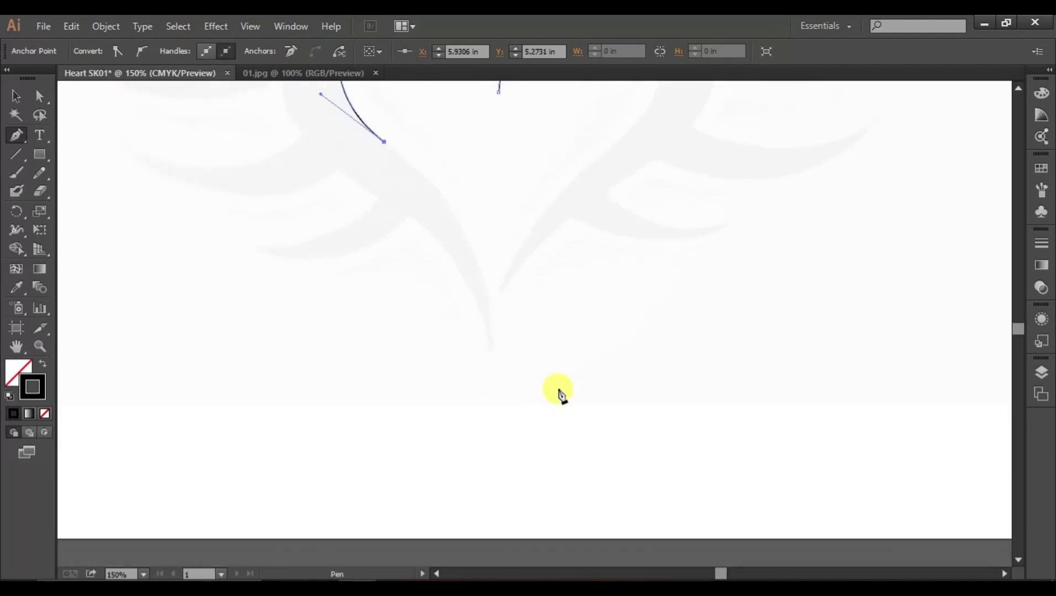
pyautogui.scroll(3, 1017, 97)
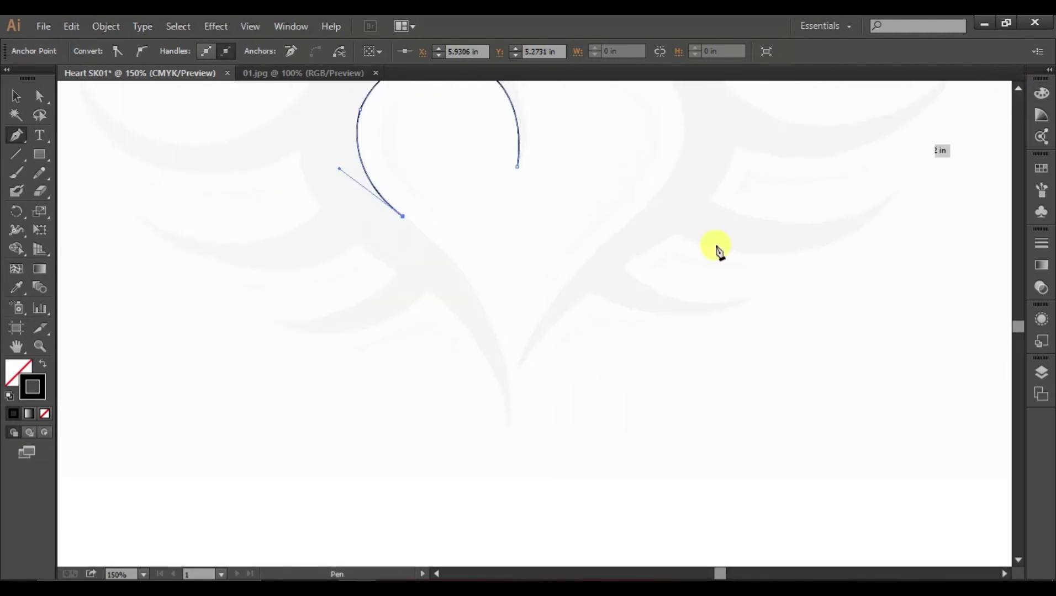
pyautogui.moveTo(488, 315); pyautogui.dragTo(516, 382)
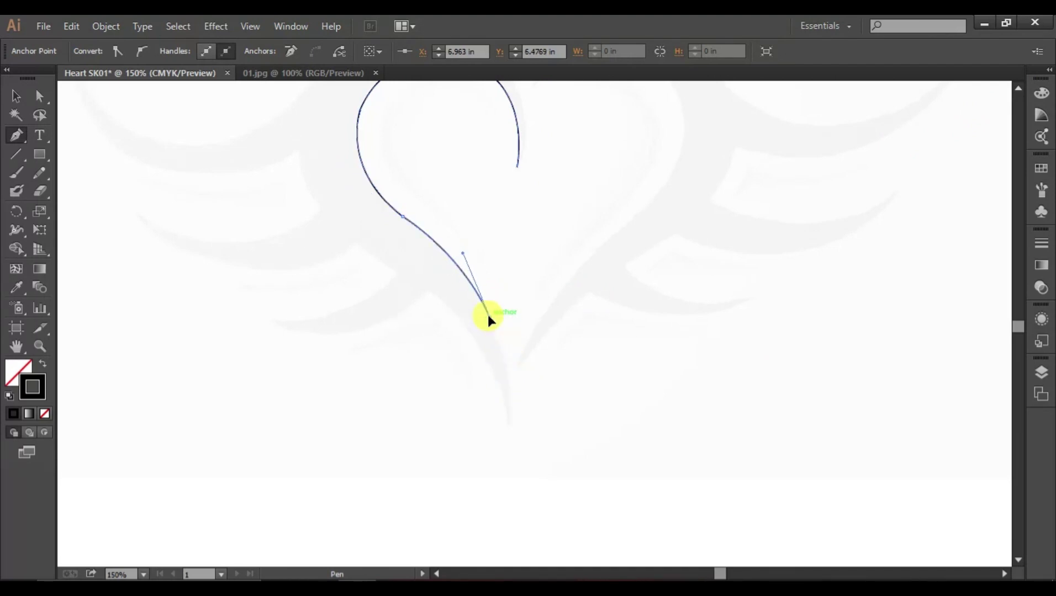
pyautogui.moveTo(488, 315); pyautogui.dragTo(506, 422)
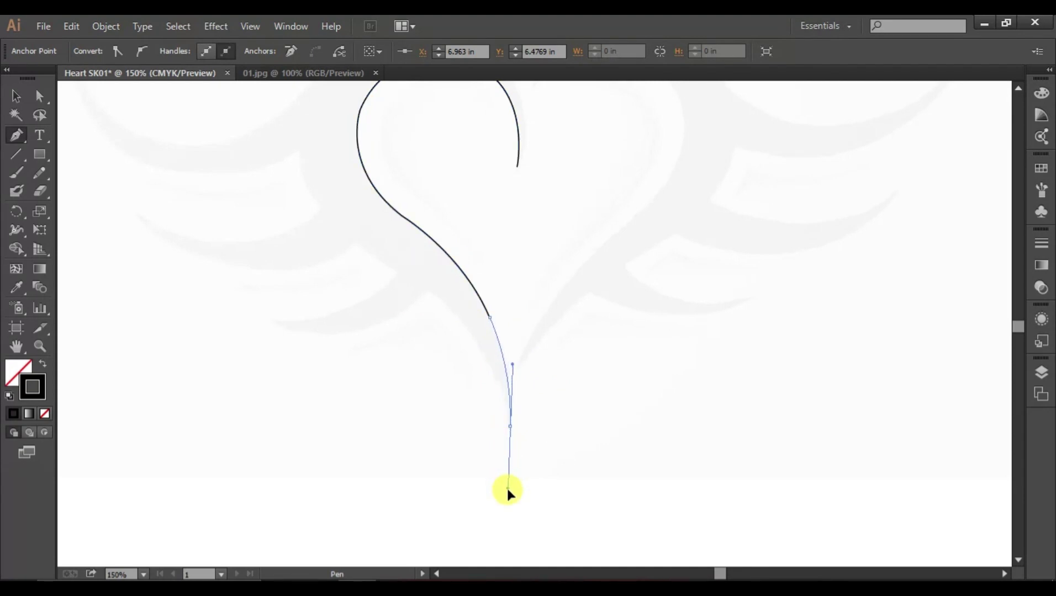
pyautogui.moveTo(507, 489); pyautogui.dragTo(507, 491)
pyautogui.click(509, 425)
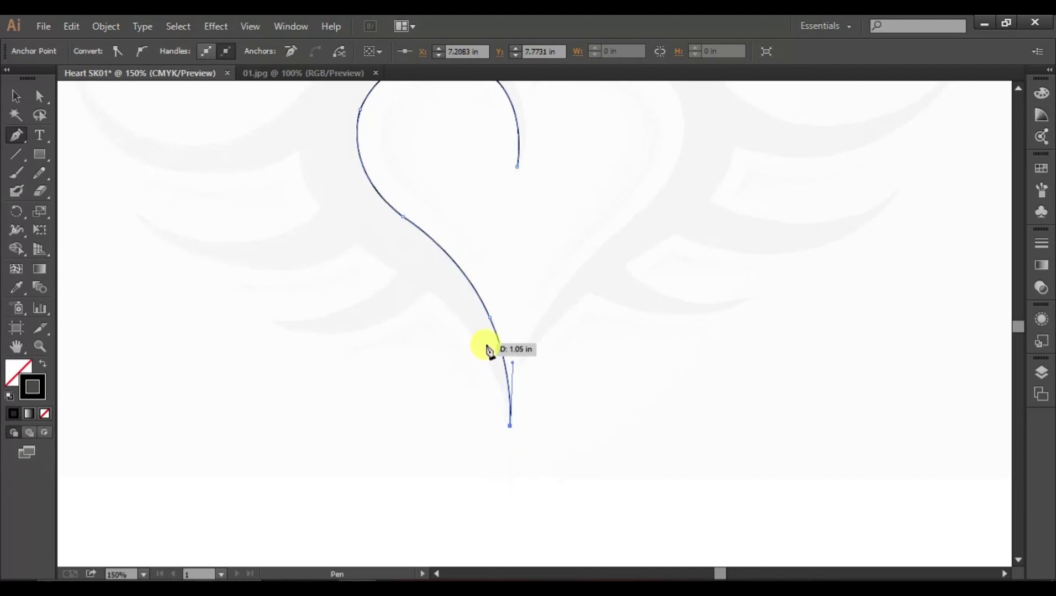
# Step: Curve the outline back up from the point into the first feather's underside
pyautogui.moveTo(425, 291); pyautogui.dragTo(349, 230)
pyautogui.click(426, 291)
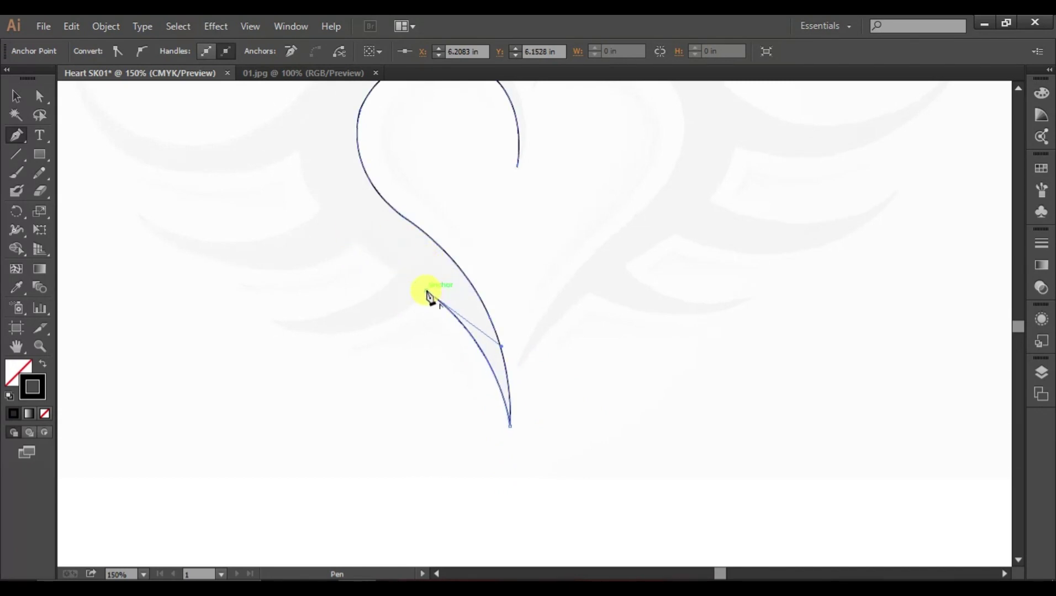
pyautogui.moveTo(271, 317); pyautogui.dragTo(188, 264)
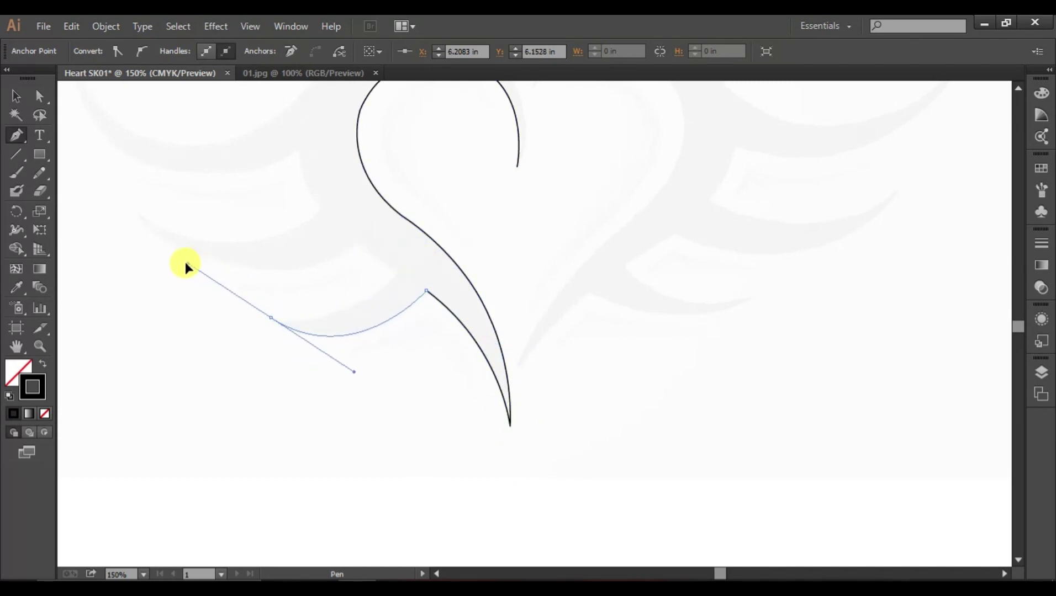
# Step: Finish the first feather with a sharp tip and a top edge curving back to the body
pyautogui.click(271, 317)
pyautogui.scroll(2, 995, 99)
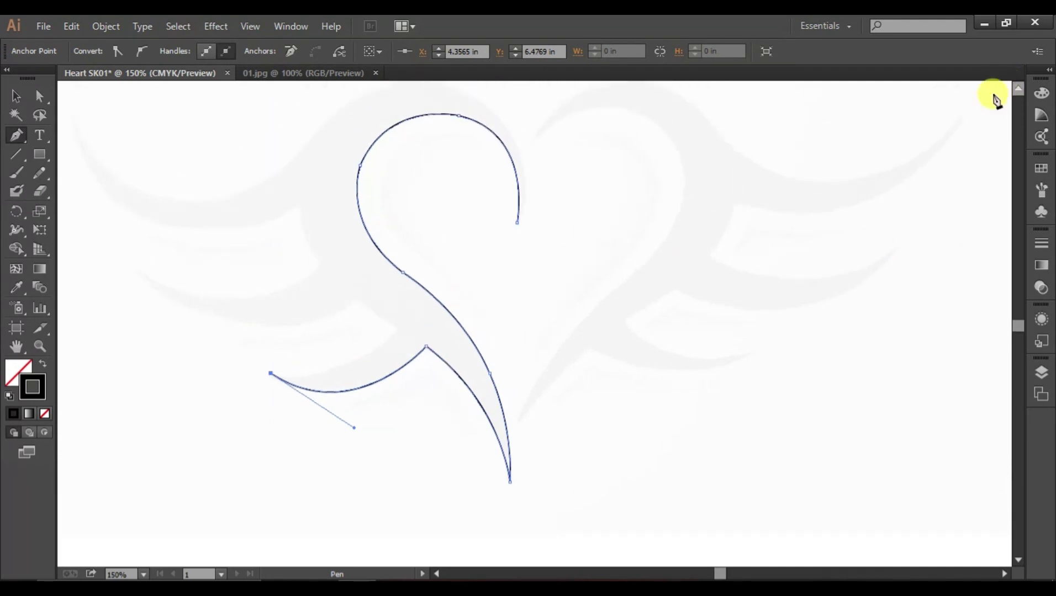
pyautogui.moveTo(395, 329); pyautogui.dragTo(430, 287)
pyautogui.moveTo(394, 330); pyautogui.dragTo(358, 303)
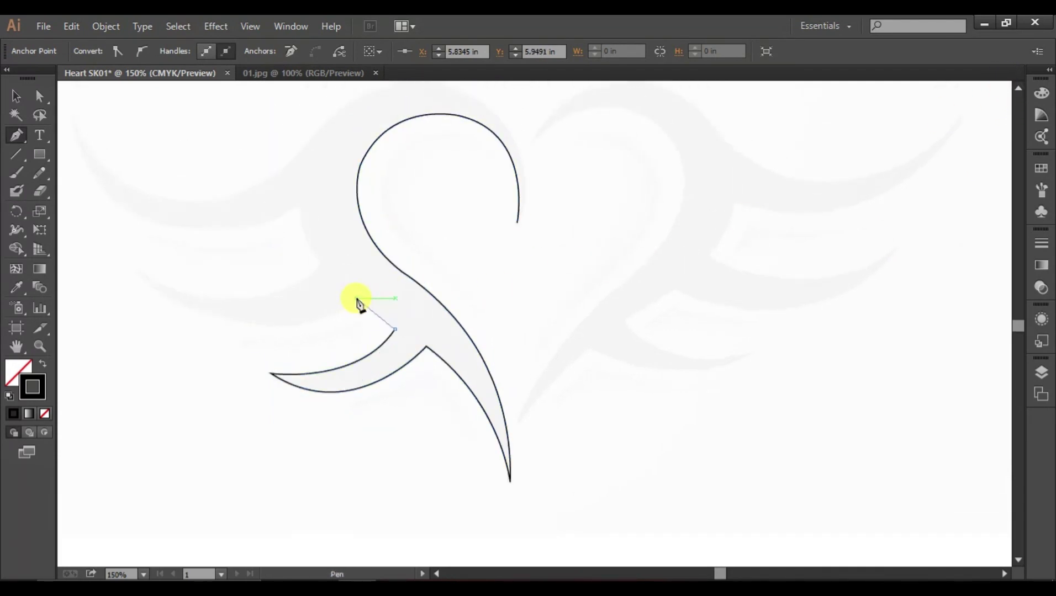
pyautogui.click(357, 298)
pyautogui.click(436, 573)
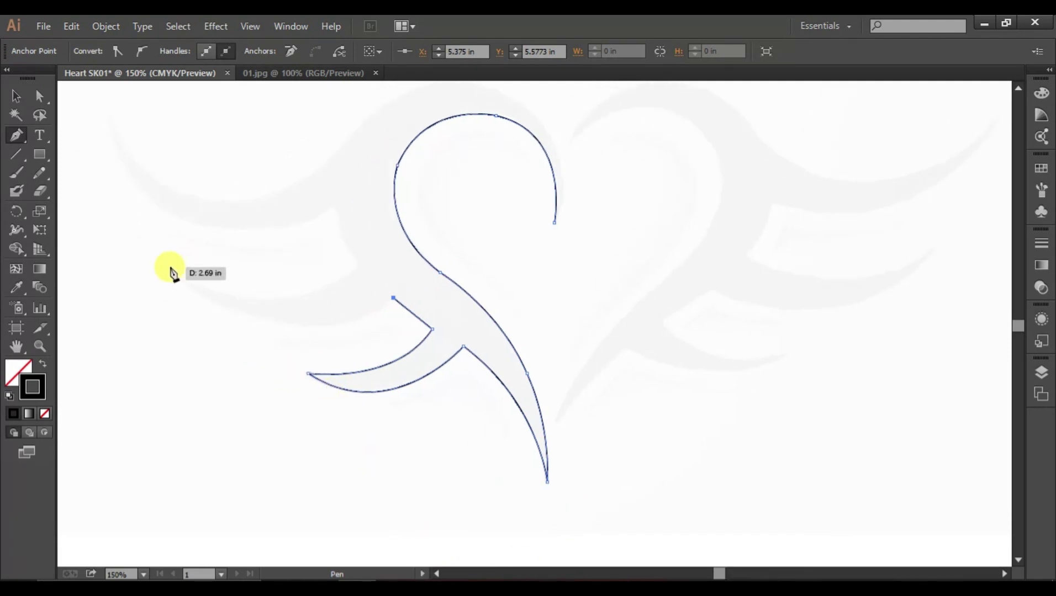
pyautogui.moveTo(170, 269); pyautogui.dragTo(145, 155)
pyautogui.click(264, 269)
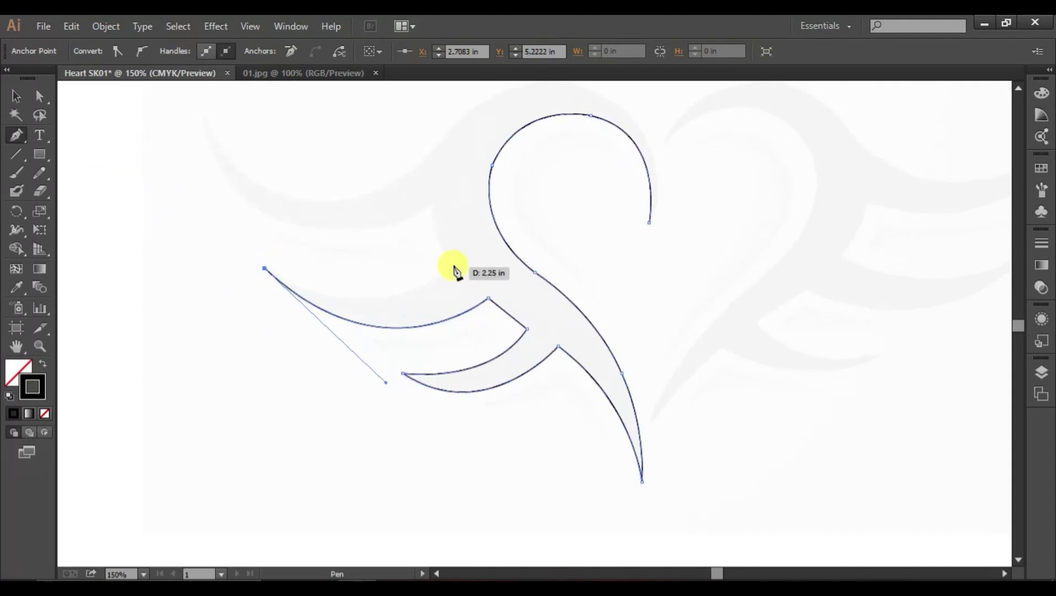
# Step: Trace the second feather outward and back toward the body with corner anchors
pyautogui.moveTo(453, 265); pyautogui.dragTo(536, 194)
pyautogui.click(452, 265)
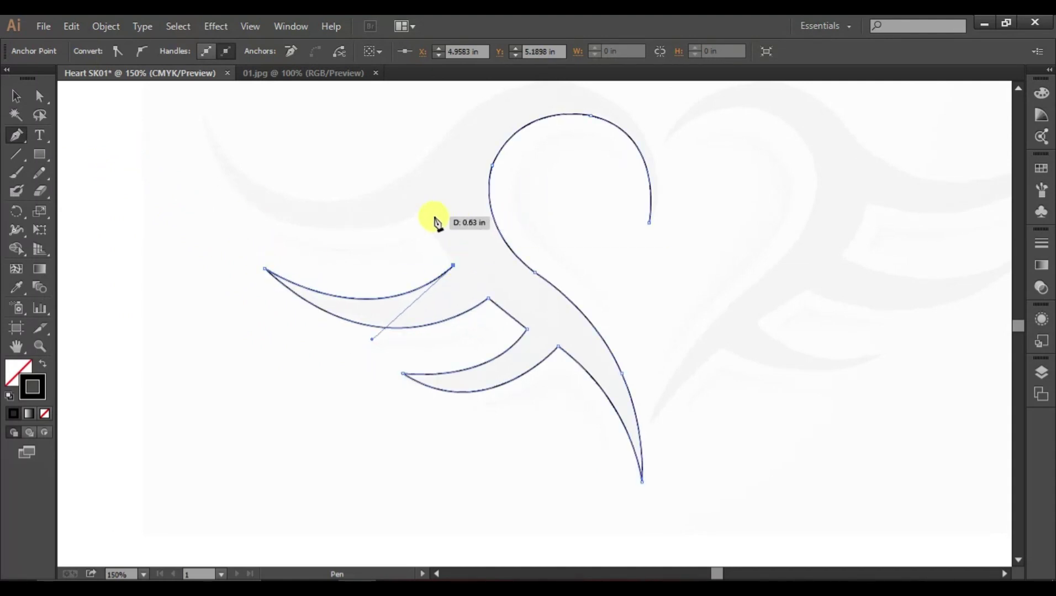
pyautogui.moveTo(428, 205); pyautogui.dragTo(425, 172)
pyautogui.click(429, 205)
pyautogui.click(1017, 89)
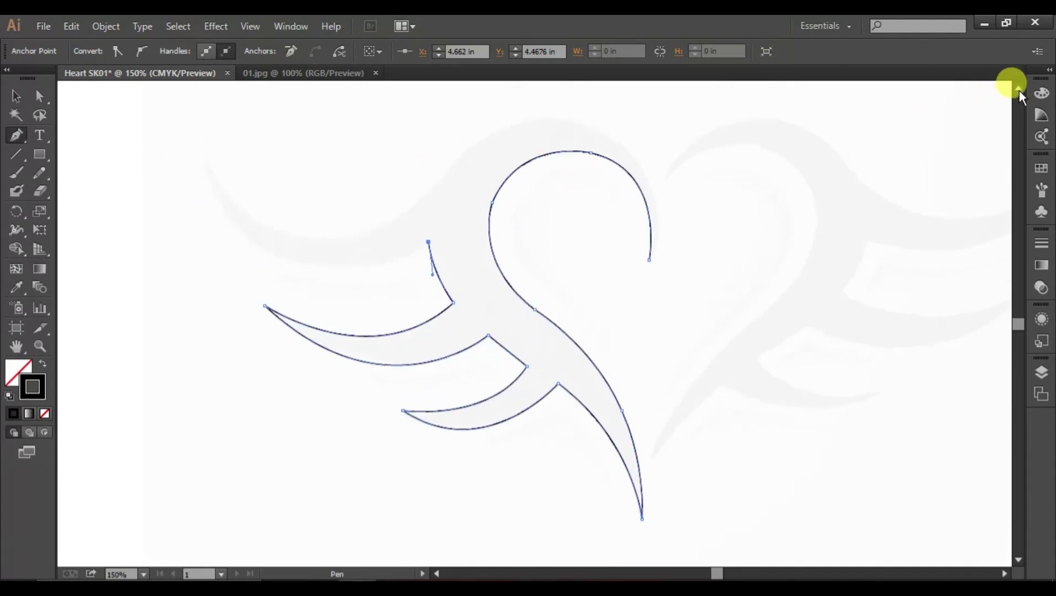
pyautogui.click(1018, 89)
# Step: Draw the long outer feather up to a sharp wing tip and along the wing's upper edge
pyautogui.moveTo(203, 214); pyautogui.dragTo(167, 157)
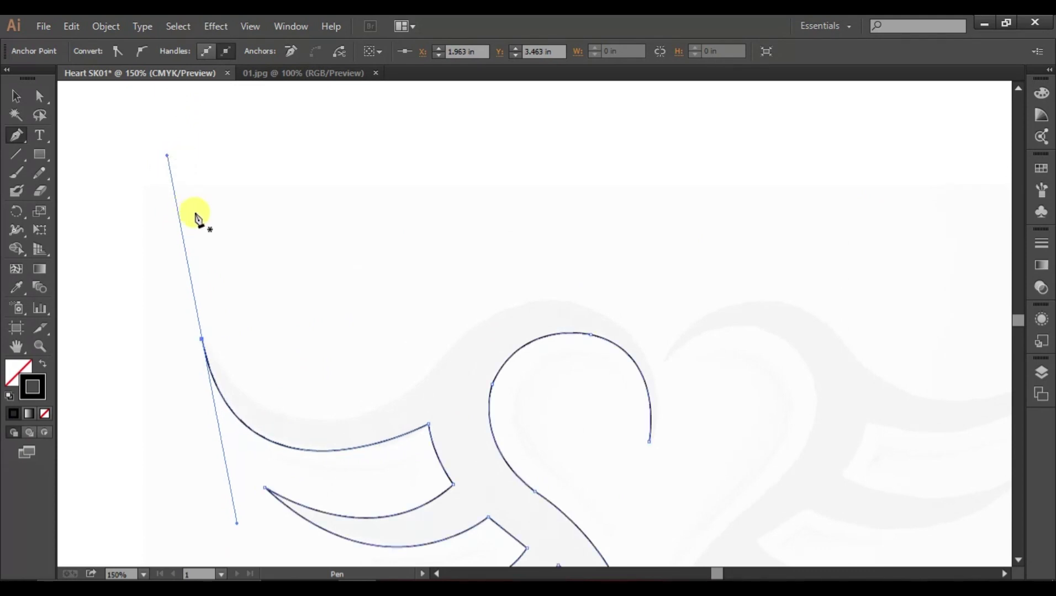
pyautogui.click(202, 339)
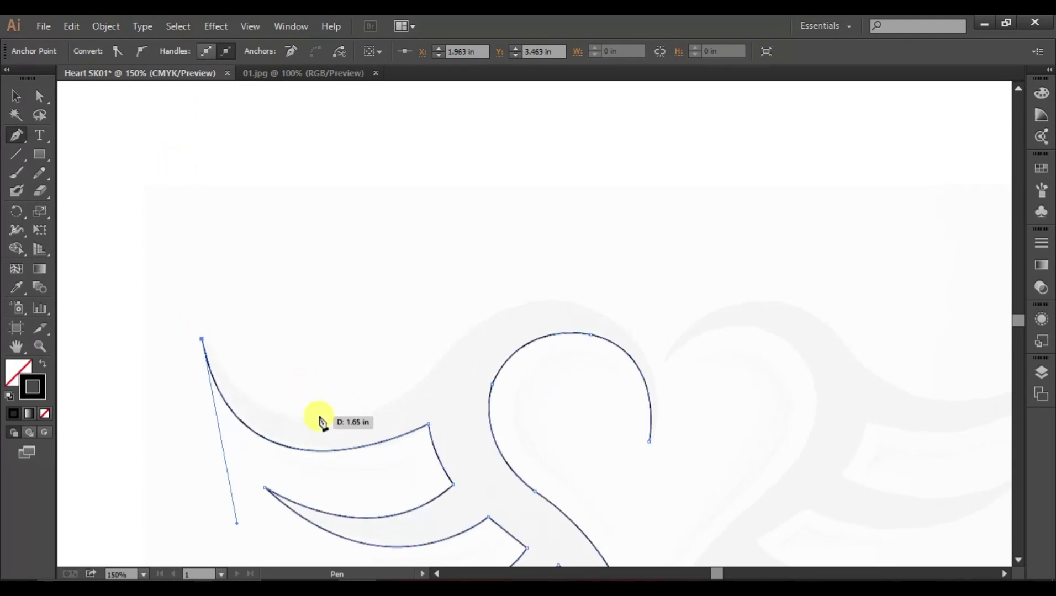
pyautogui.moveTo(371, 413); pyautogui.dragTo(502, 383)
pyautogui.click(371, 413)
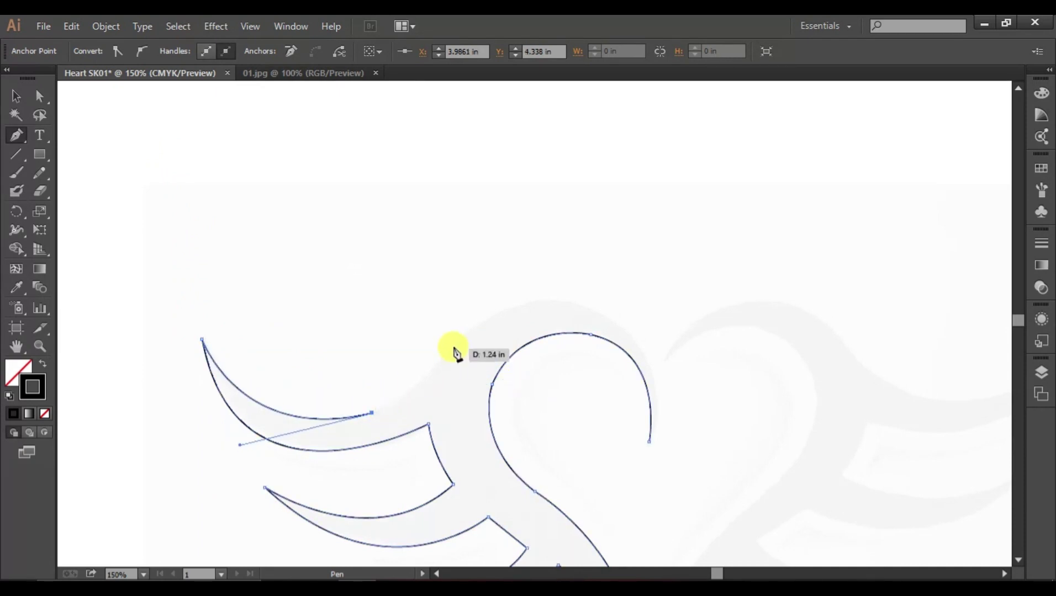
pyautogui.moveTo(453, 346); pyautogui.dragTo(487, 299)
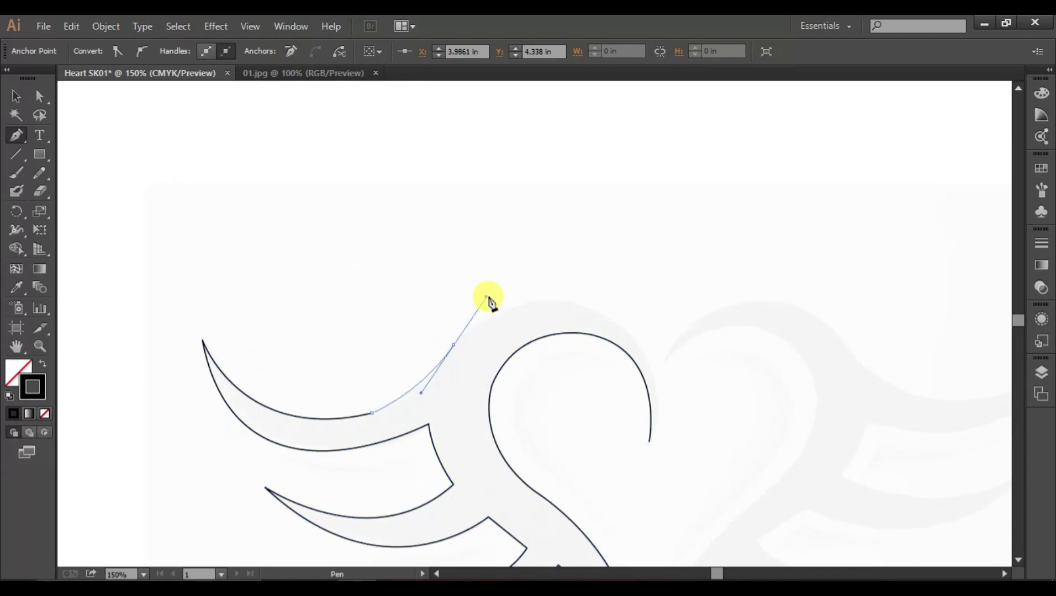
pyautogui.click(453, 345)
# Step: Arc over the heart's top-left lobe and close the left outline
pyautogui.moveTo(616, 319); pyautogui.dragTo(707, 385)
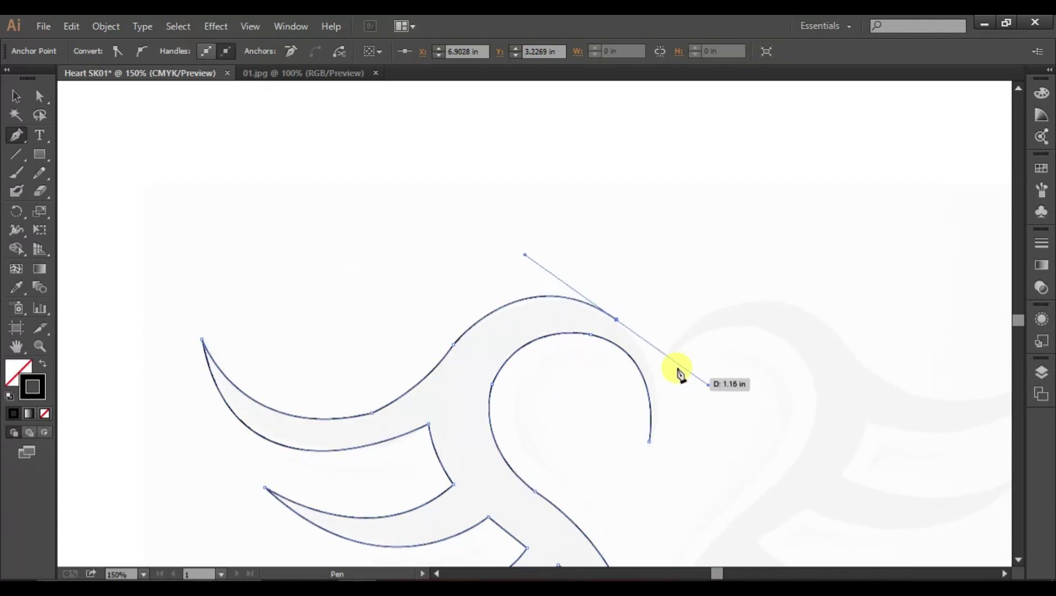
pyautogui.click(616, 320)
pyautogui.moveTo(648, 441); pyautogui.dragTo(623, 522)
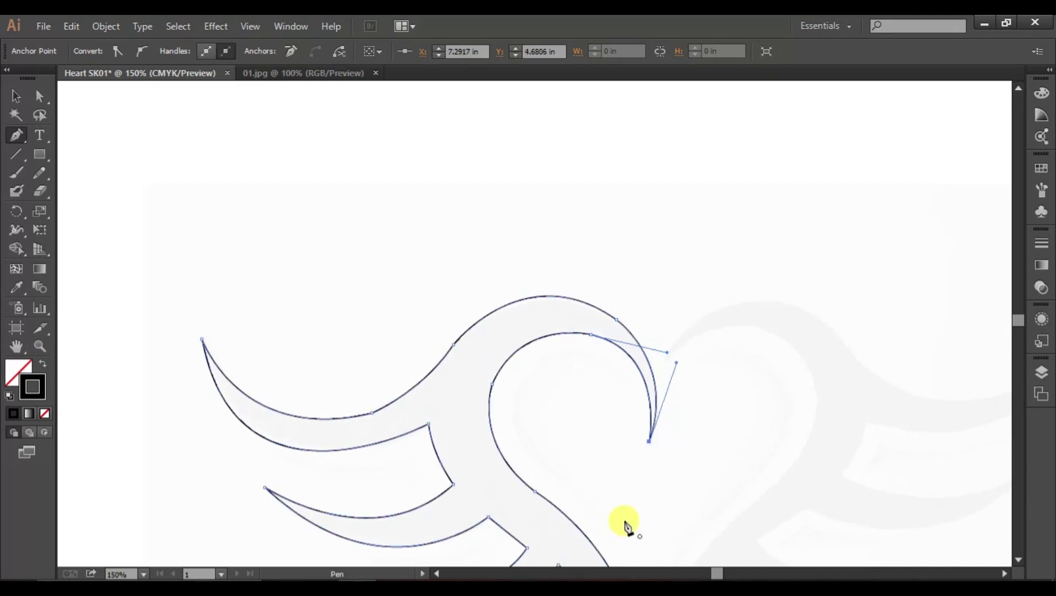
pyautogui.click(1017, 560)
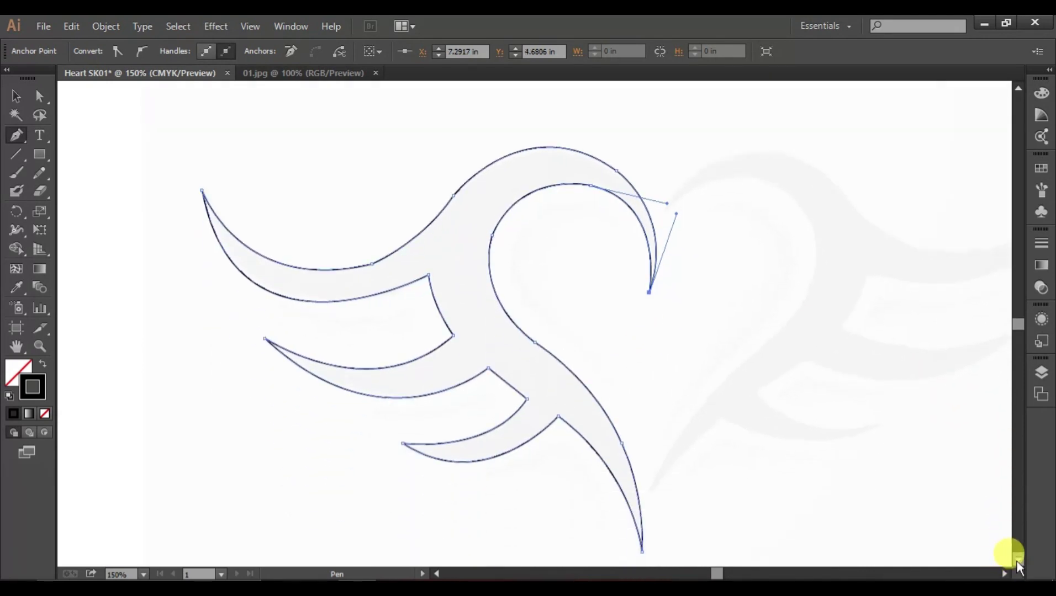
pyautogui.click(1004, 574)
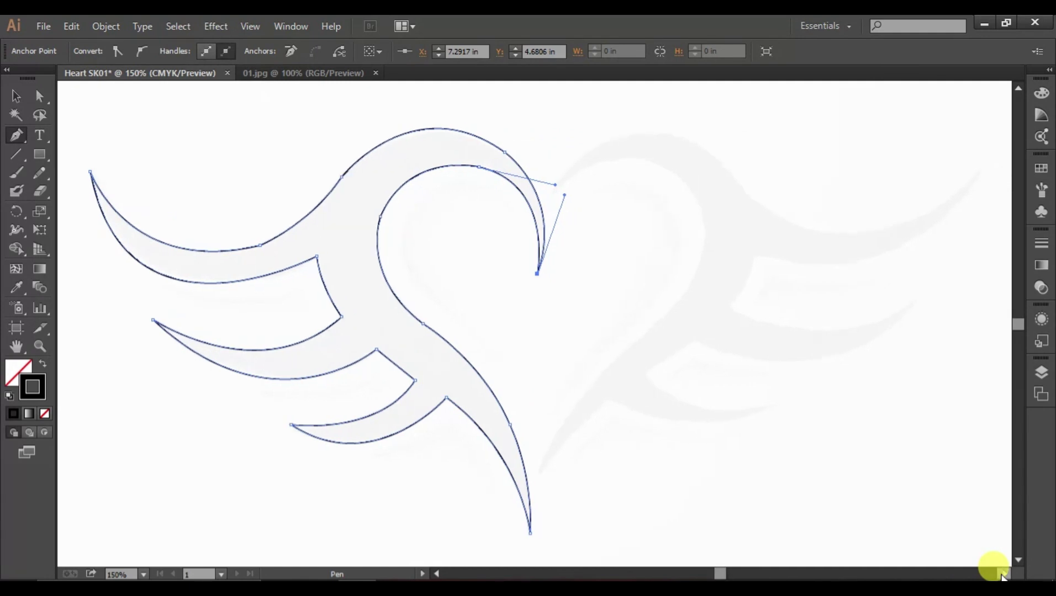
pyautogui.click(553, 193)
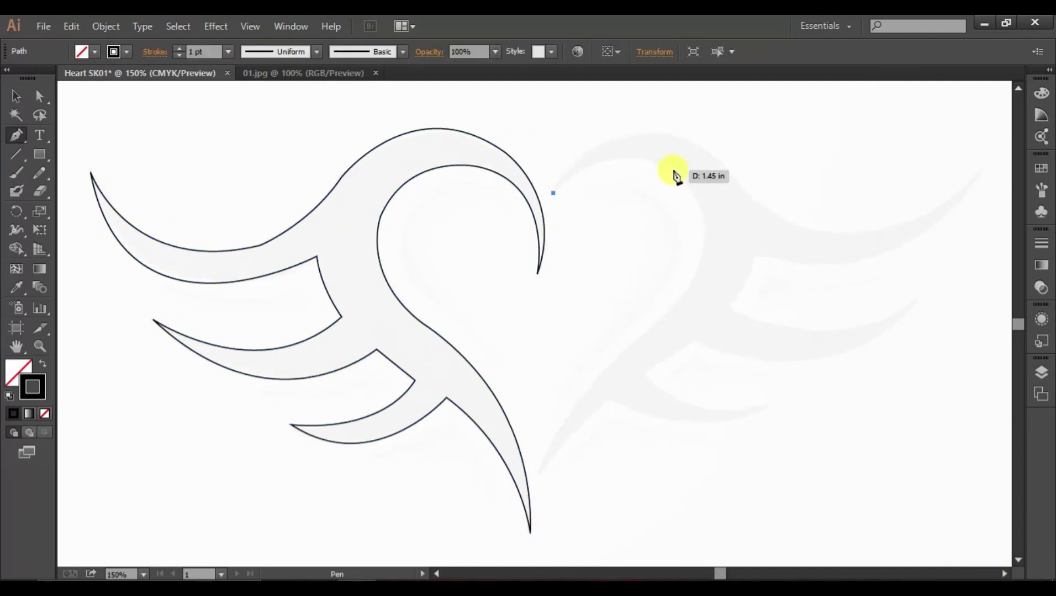
# Step: Trace the heart's top-right arc and nudge its anchor with Direct Selection
pyautogui.moveTo(713, 214); pyautogui.dragTo(731, 217)
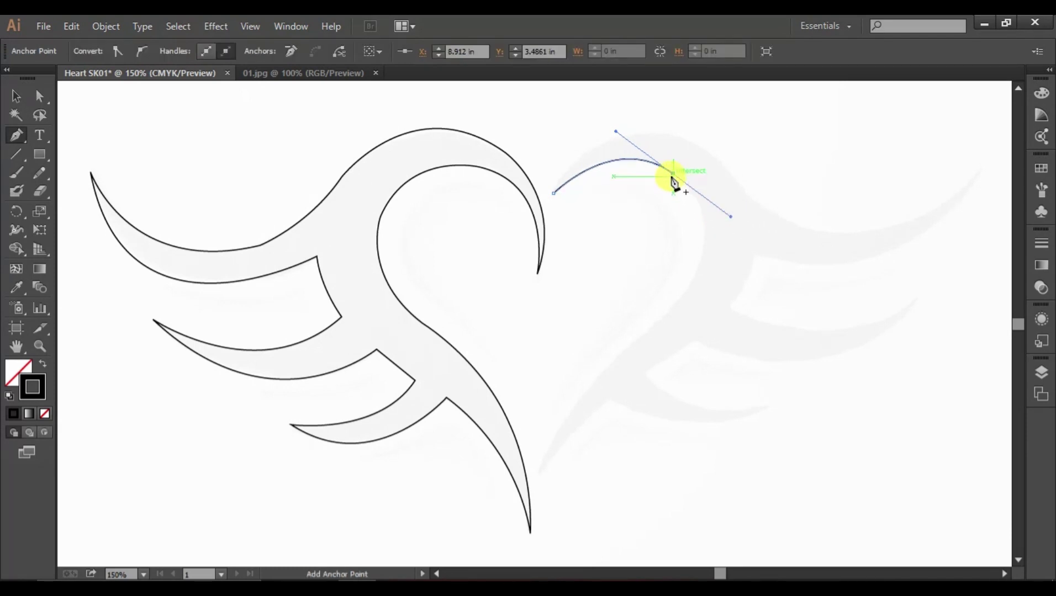
pyautogui.click(673, 174)
pyautogui.moveTo(689, 285); pyautogui.dragTo(654, 342)
pyautogui.press('a')
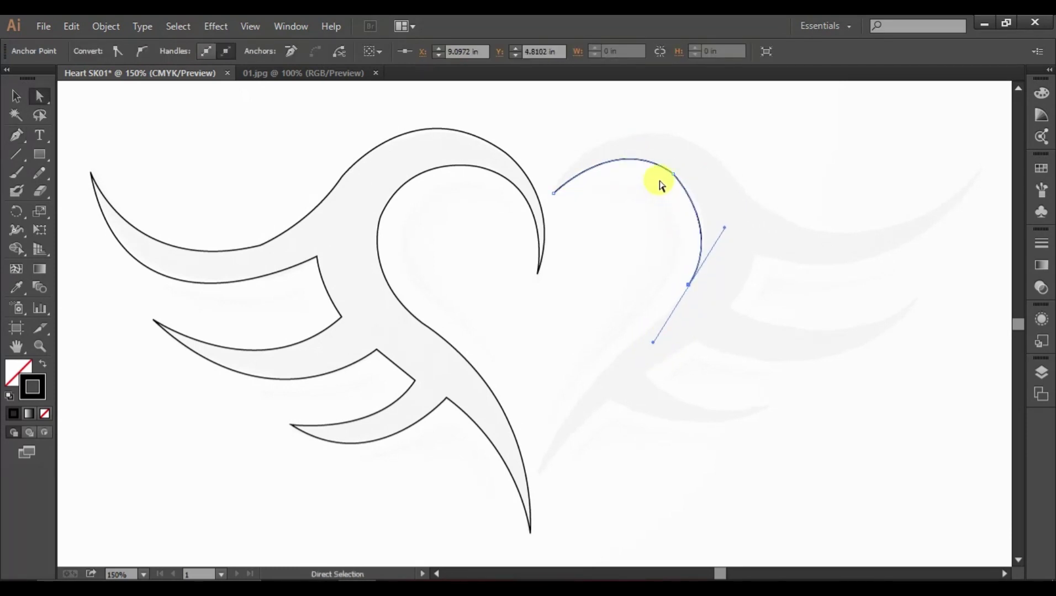
pyautogui.click(674, 175)
pyautogui.moveTo(675, 177); pyautogui.dragTo(677, 178)
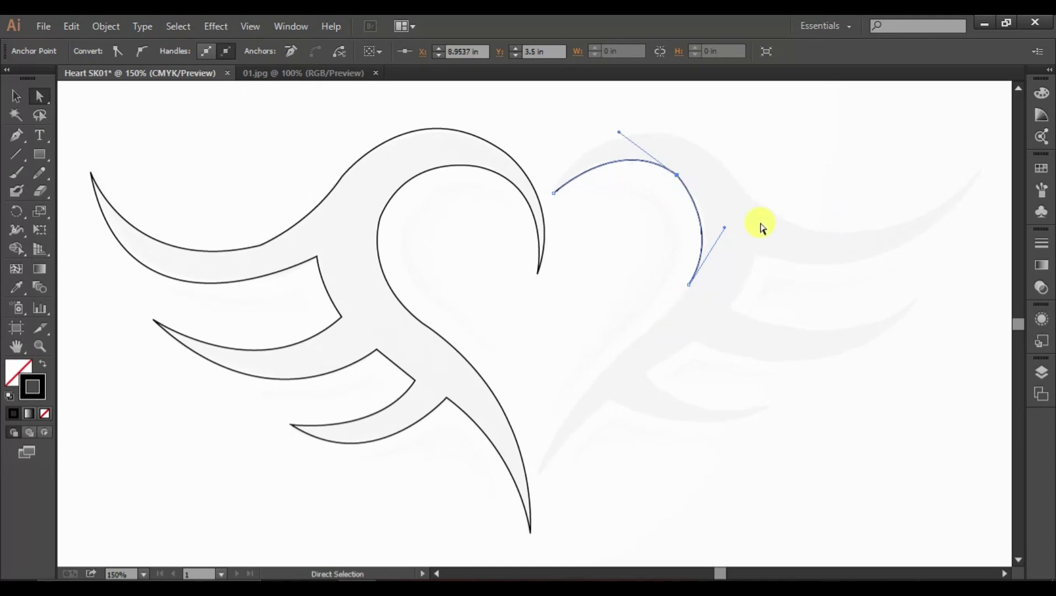
pyautogui.press('p')
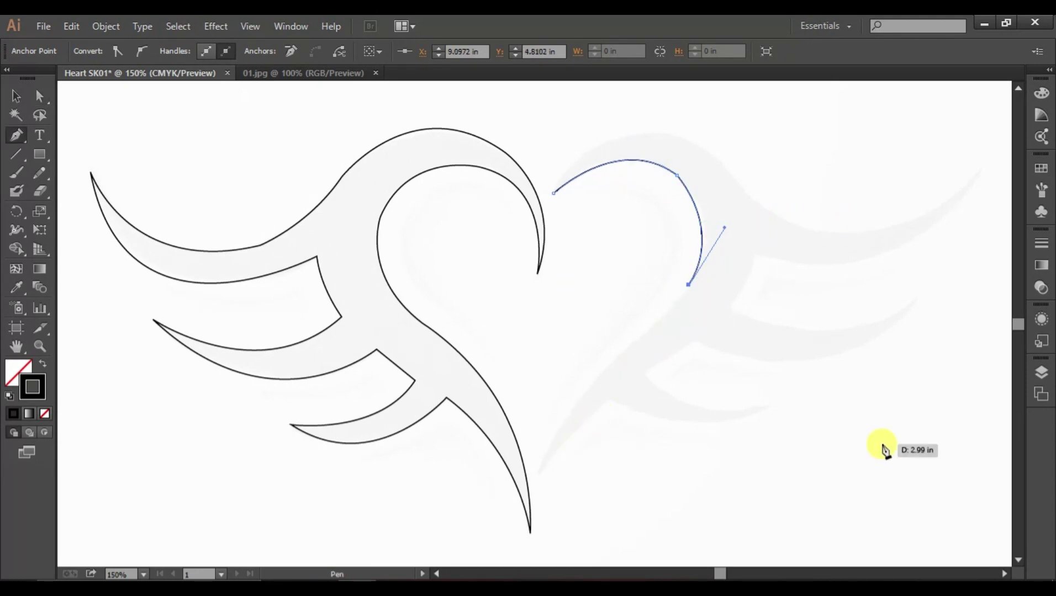
# Step: Curve the right side down to a sharp bottom tip, undoing one misplaced segment
pyautogui.click(1018, 560)
pyautogui.moveTo(535, 422); pyautogui.dragTo(511, 482)
pyautogui.hotkey('ctrl', 'z')
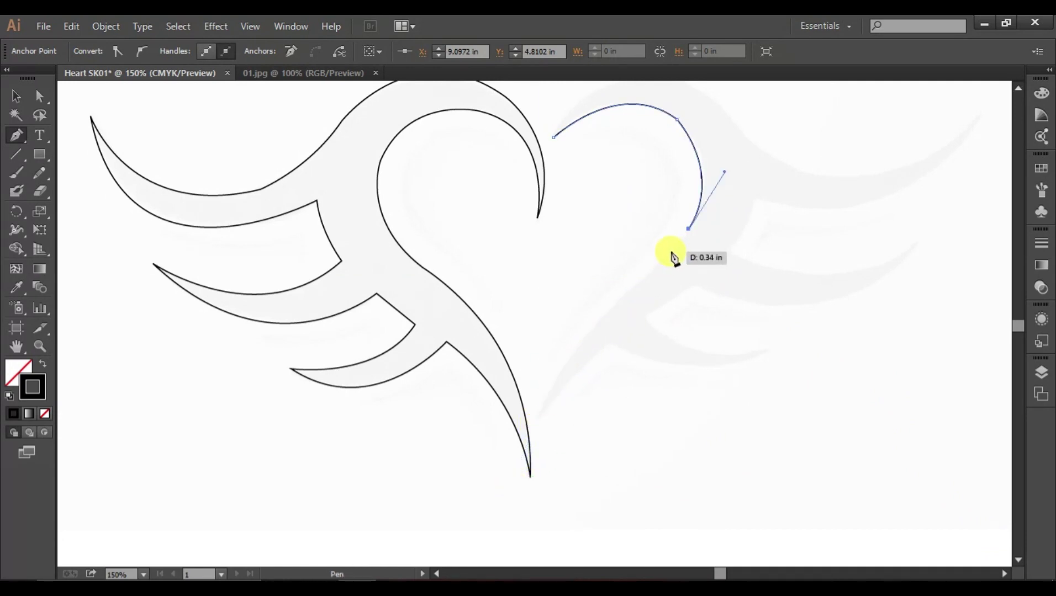
pyautogui.hotkey('ctrl', 'z')
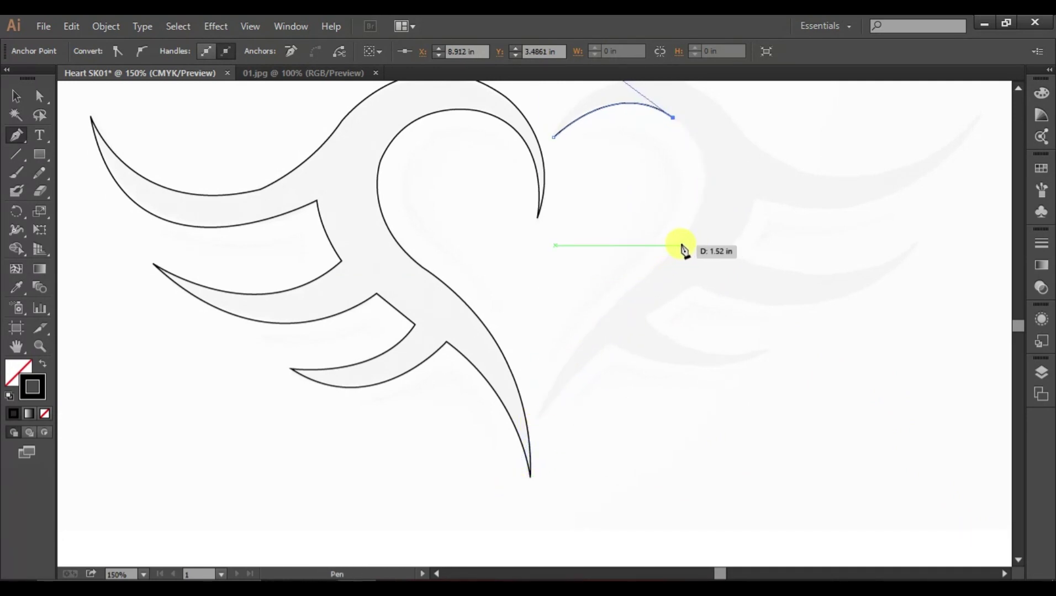
pyautogui.moveTo(672, 253); pyautogui.dragTo(616, 334)
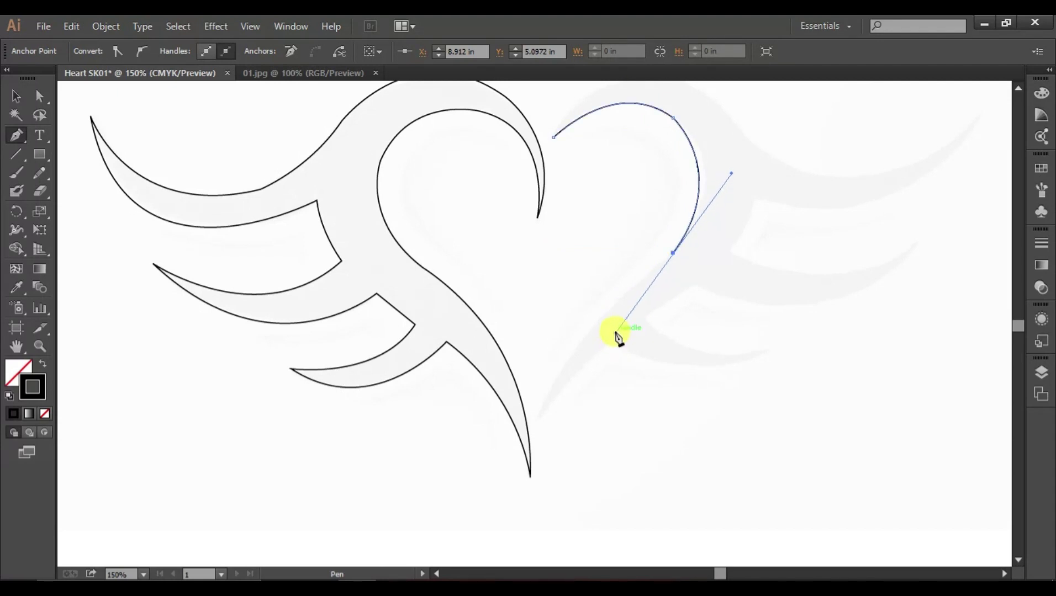
pyautogui.click(673, 254)
pyautogui.click(529, 468)
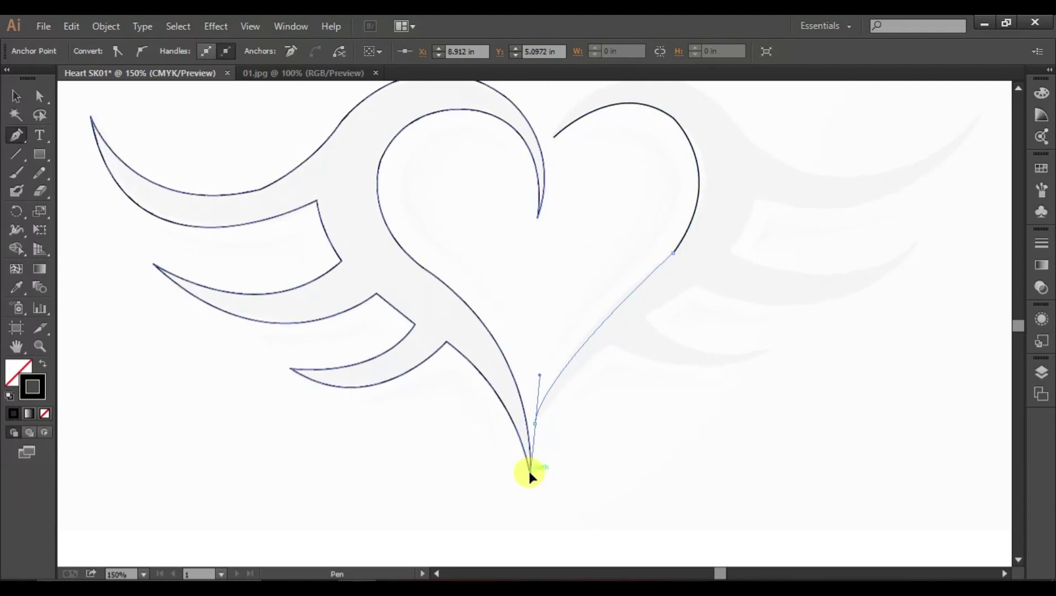
pyautogui.moveTo(529, 469); pyautogui.dragTo(515, 499)
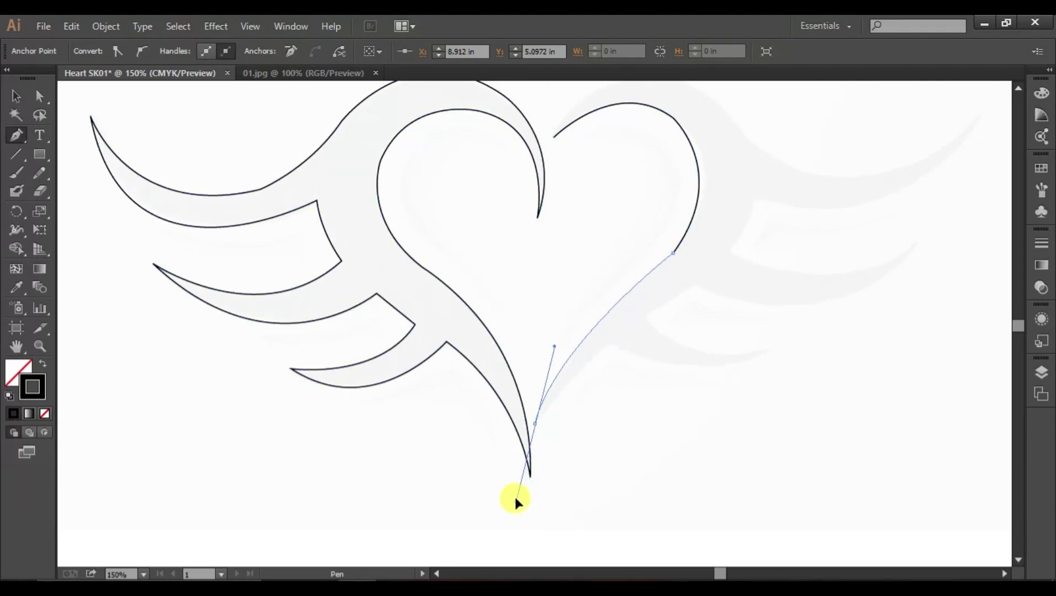
pyautogui.click(535, 425)
# Step: Trace the lowest right feather with sharp inner corner and tip
pyautogui.moveTo(611, 341); pyautogui.dragTo(639, 323)
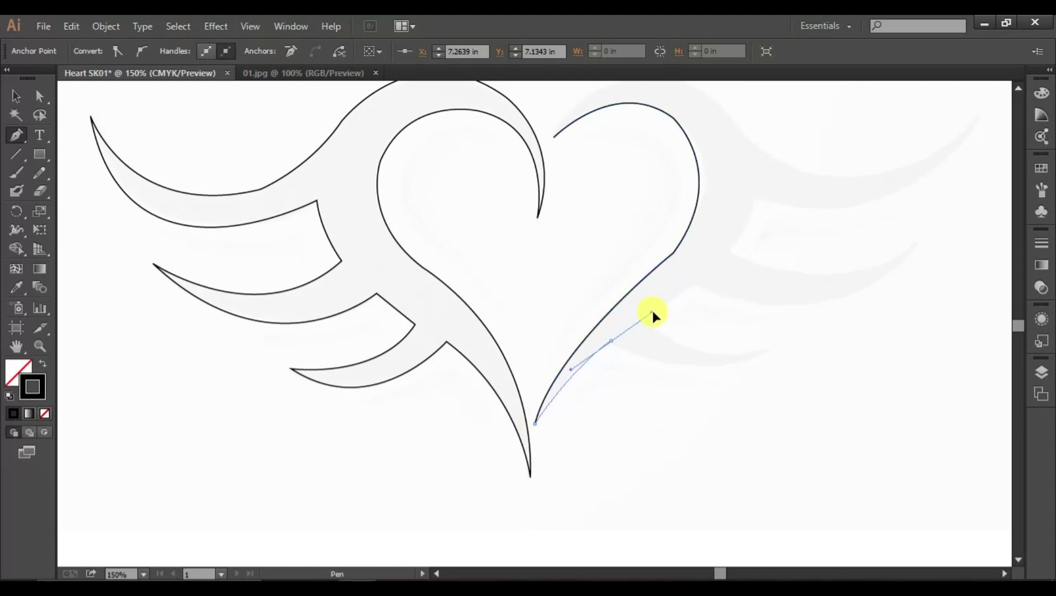
pyautogui.click(611, 340)
pyautogui.moveTo(774, 347); pyautogui.dragTo(844, 299)
pyautogui.click(774, 347)
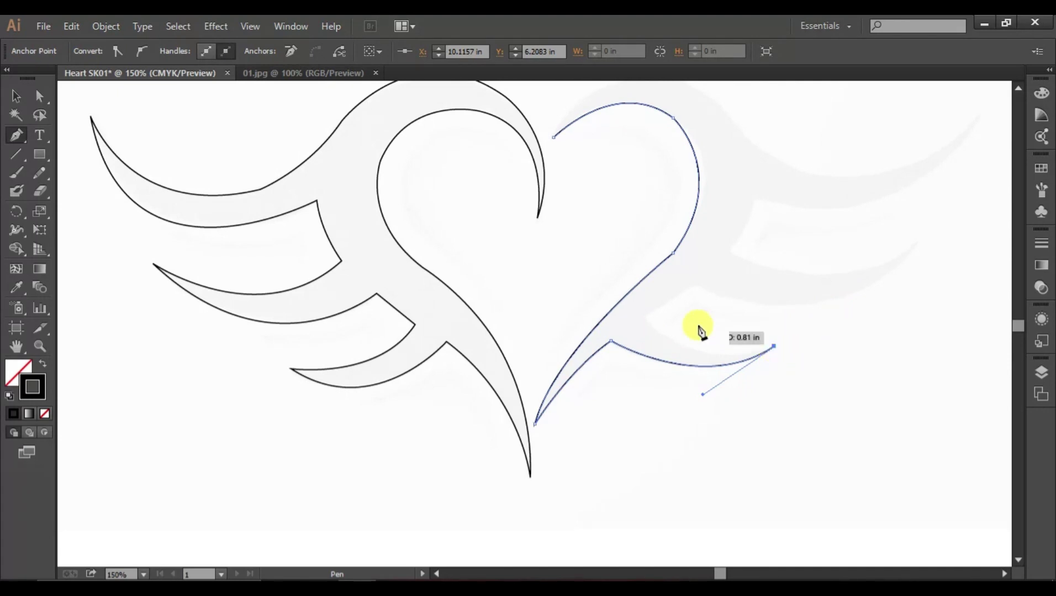
pyautogui.moveTo(646, 318); pyautogui.dragTo(607, 255)
pyautogui.moveTo(645, 318); pyautogui.dragTo(698, 282)
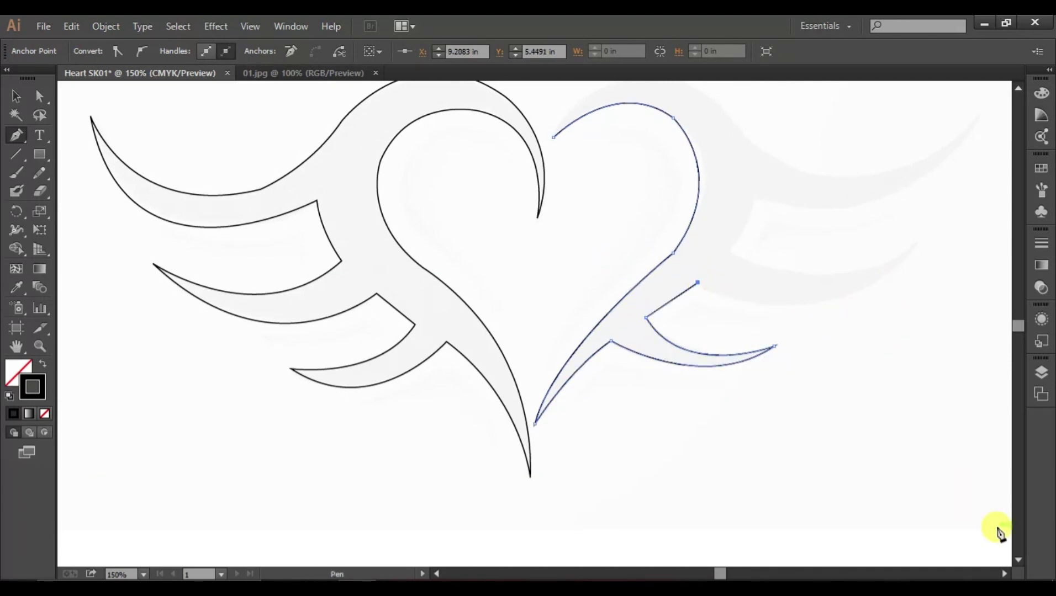
# Step: Trace the middle right feather and curve up toward the top feather's base
pyautogui.hscroll(5, 994, 547)
pyautogui.moveTo(802, 245); pyautogui.dragTo(883, 130)
pyautogui.click(803, 245)
pyautogui.moveTo(619, 252); pyautogui.dragTo(529, 194)
pyautogui.click(619, 252)
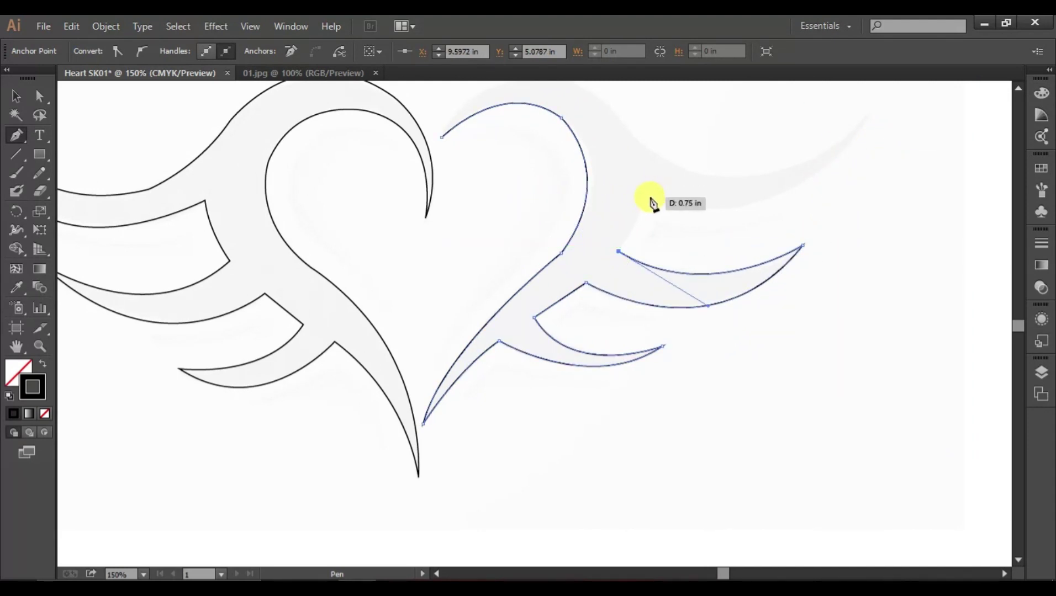
pyautogui.moveTo(644, 197); pyautogui.dragTo(652, 165)
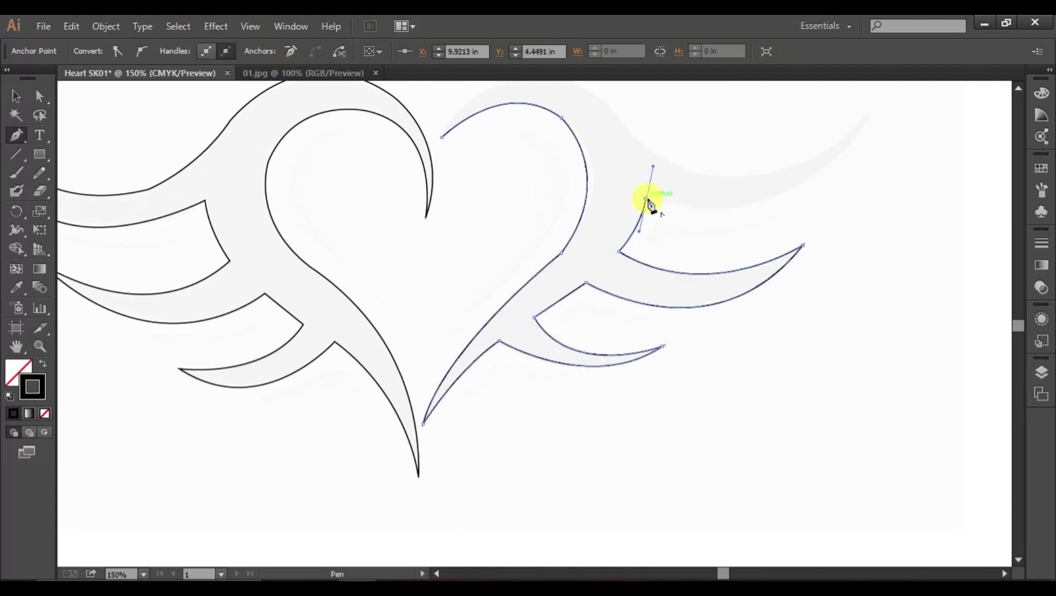
pyautogui.click(645, 198)
# Step: Draw the top right feather out to a sharp tip and back along its lower edge
pyautogui.scroll(5, 994, 82)
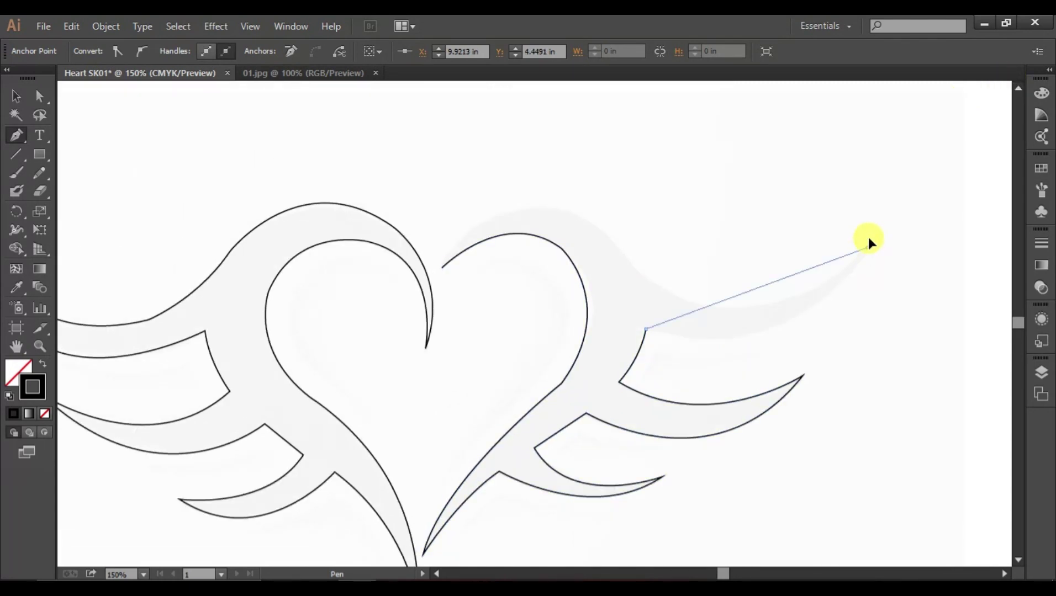
pyautogui.moveTo(866, 247); pyautogui.dragTo(942, 116)
pyautogui.click(867, 248)
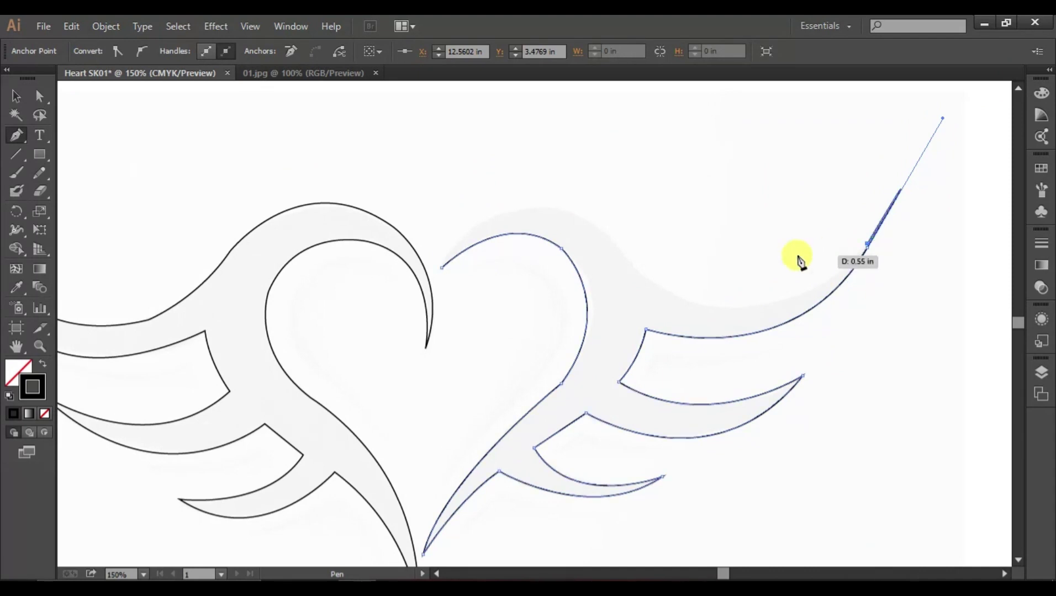
pyautogui.click(868, 248)
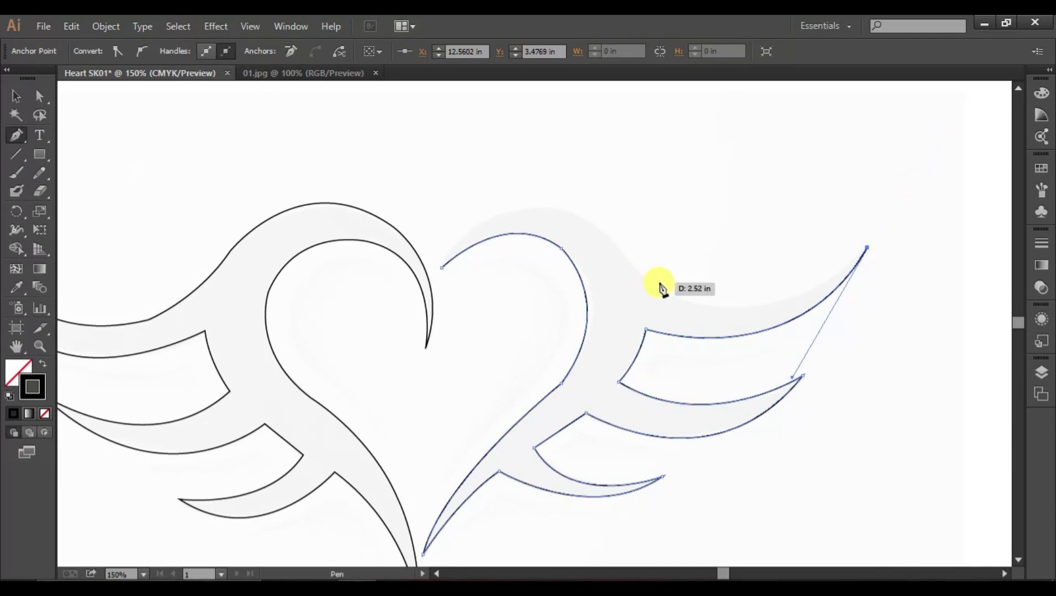
pyautogui.moveTo(694, 300); pyautogui.dragTo(591, 193)
pyautogui.click(694, 300)
# Step: Undo and redraw the feather's lower edge, then close the right outline
pyautogui.hotkey('ctrl', 'z')
pyautogui.hotkey('ctrl', 'z')
pyautogui.hotkey('ctrl', 'z')
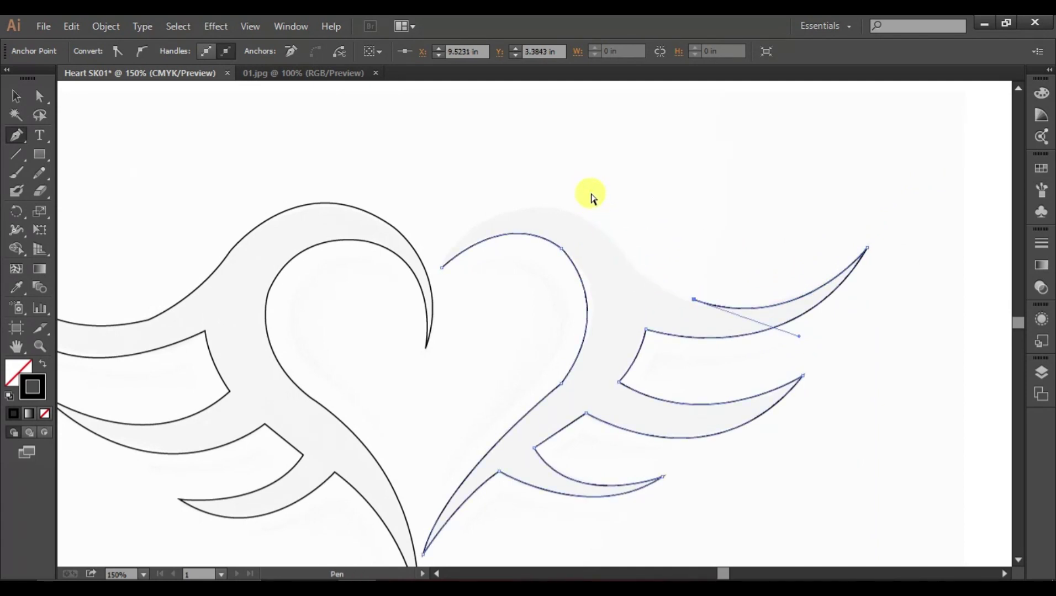
pyautogui.moveTo(634, 272); pyautogui.dragTo(515, 155)
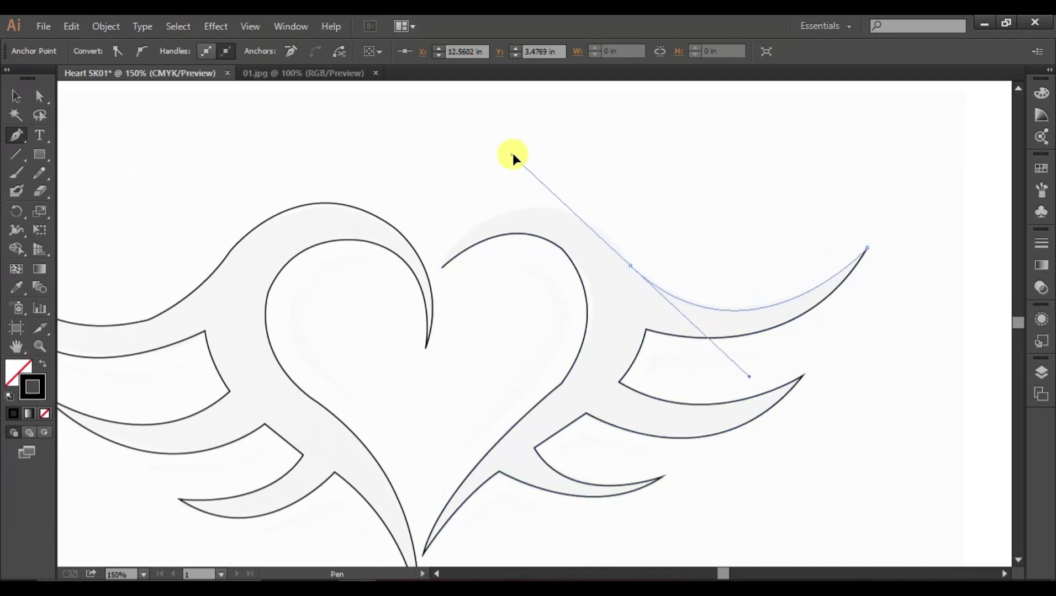
pyautogui.click(633, 272)
pyautogui.moveTo(500, 214); pyautogui.dragTo(276, 313)
pyautogui.click(499, 214)
pyautogui.keyDown('ctrl'); pyautogui.click(409, 292); pyautogui.keyUp('ctrl')
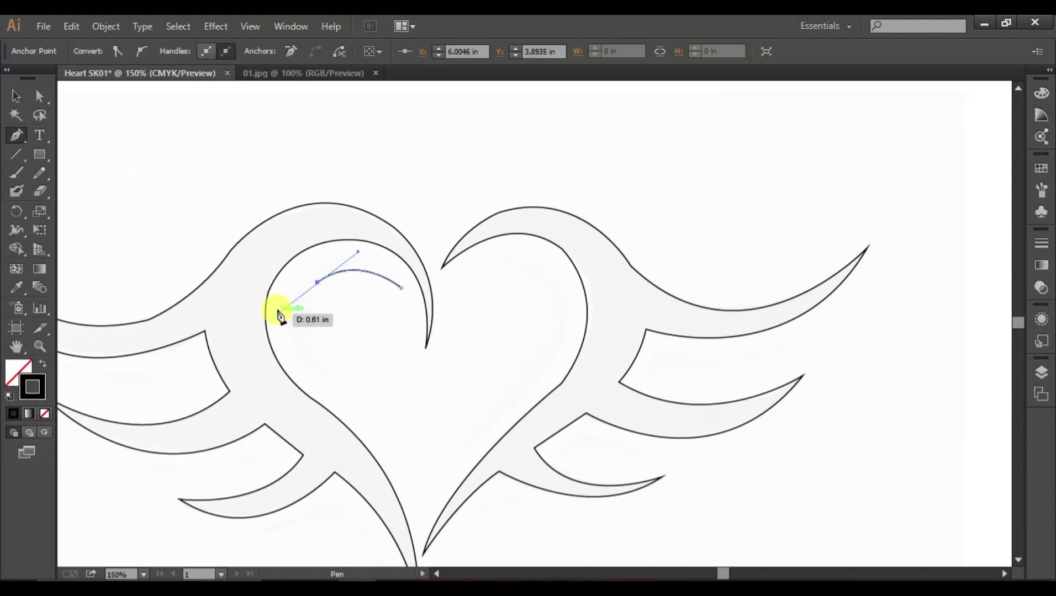
# Step: Draw the left inner stripe's outer edge down to a sharp bottom point
pyautogui.click(317, 283)
pyautogui.moveTo(333, 370); pyautogui.dragTo(403, 490)
pyautogui.click(334, 371)
pyautogui.click(389, 445)
# Step: Curve the stripe's inner edge back up to close it, then begin the right-half stripe
pyautogui.moveTo(318, 376); pyautogui.dragTo(260, 336)
pyautogui.click(318, 377)
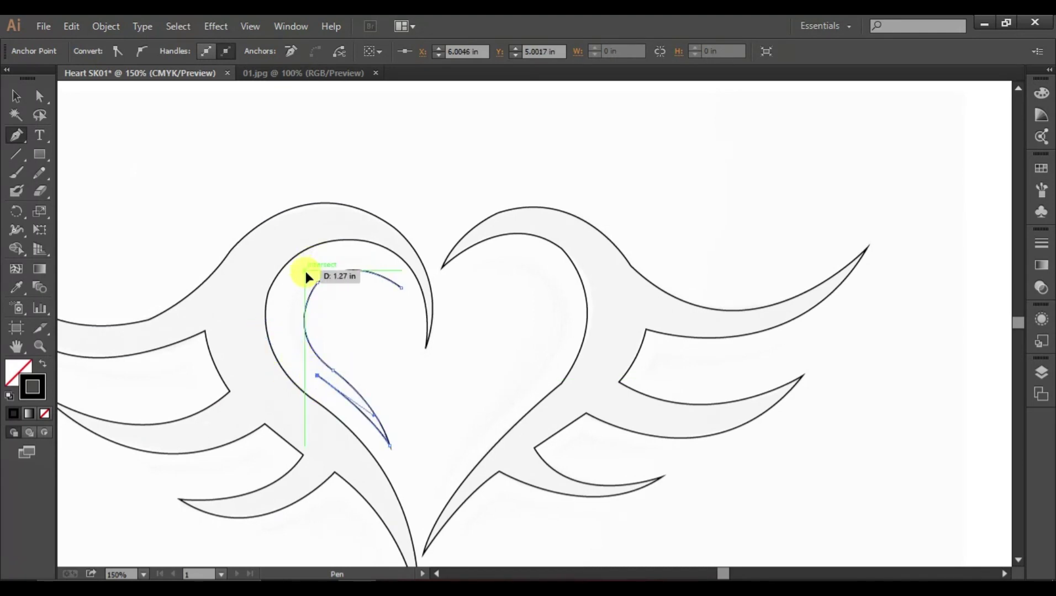
pyautogui.moveTo(305, 271); pyautogui.dragTo(348, 203)
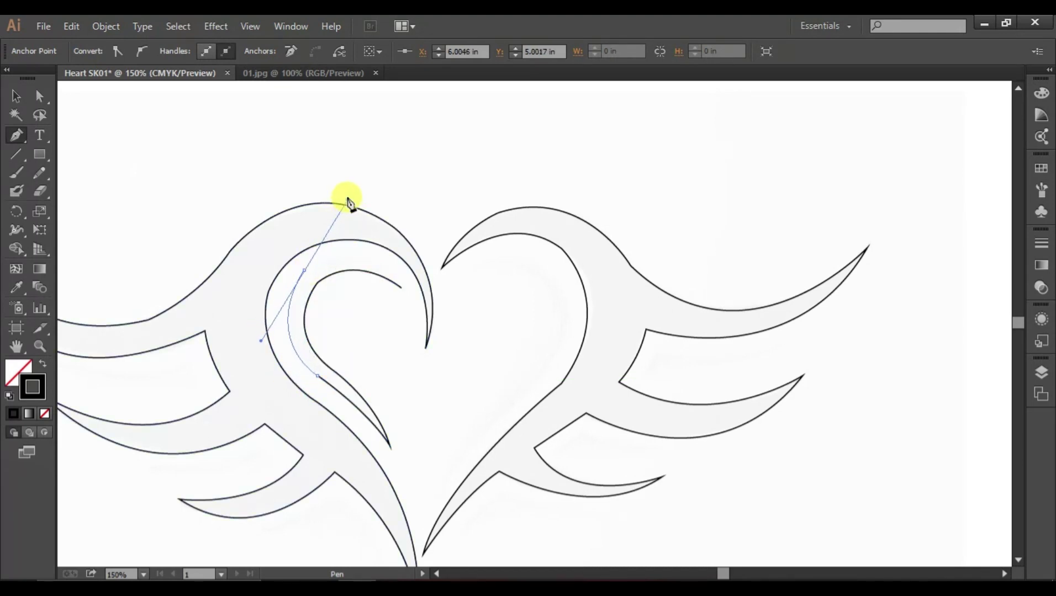
pyautogui.click(304, 271)
pyautogui.moveTo(402, 288); pyautogui.dragTo(442, 363)
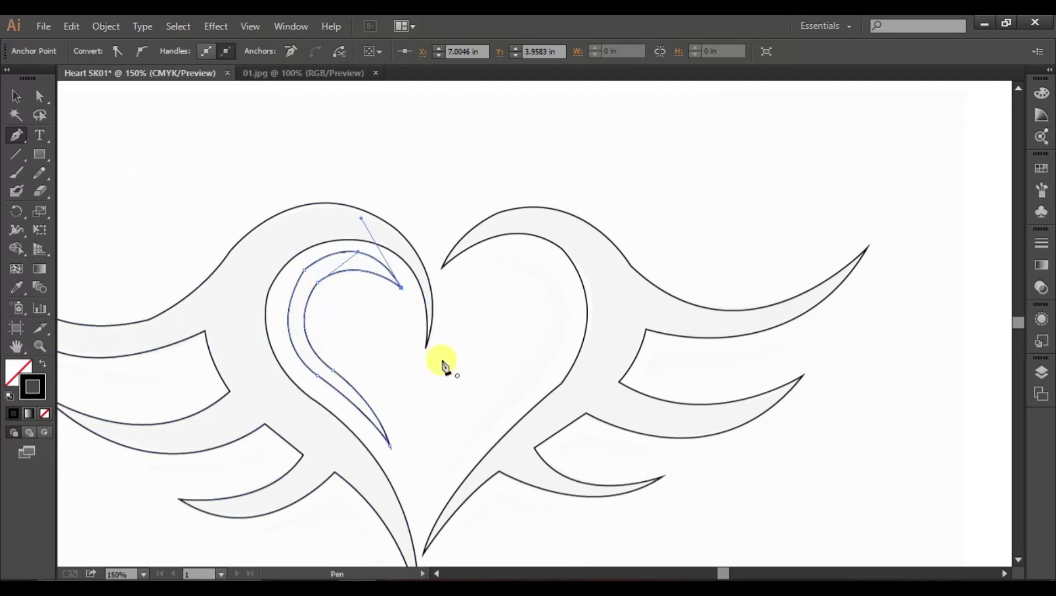
pyautogui.click(473, 272)
pyautogui.moveTo(547, 309); pyautogui.dragTo(488, 413)
# Step: Close the right inner stripe with corners at its bottom point and near the lobe top
pyautogui.click(517, 380)
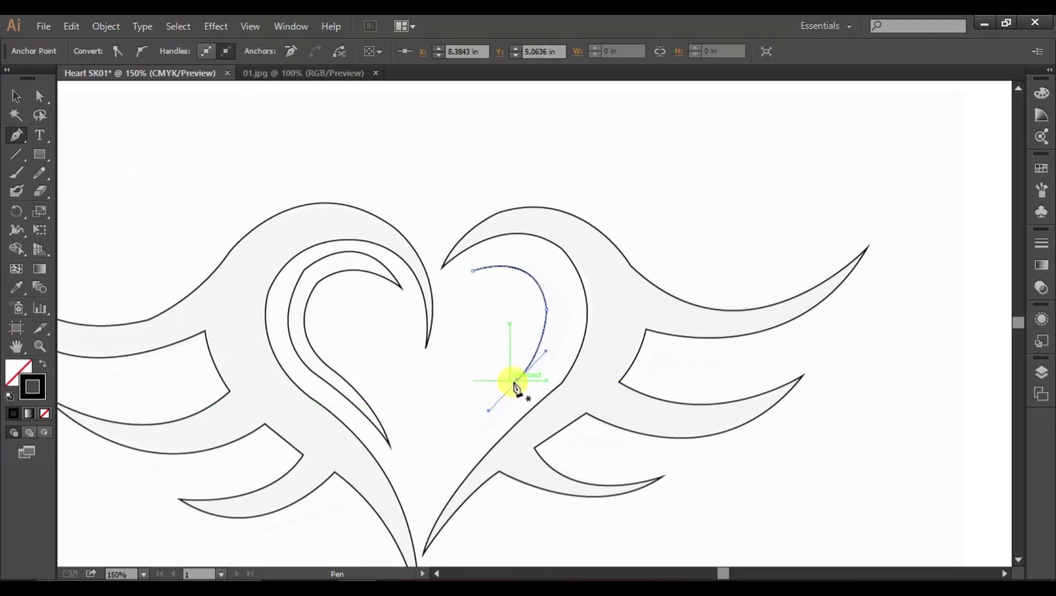
pyautogui.moveTo(433, 501); pyautogui.dragTo(414, 481)
pyautogui.click(433, 418)
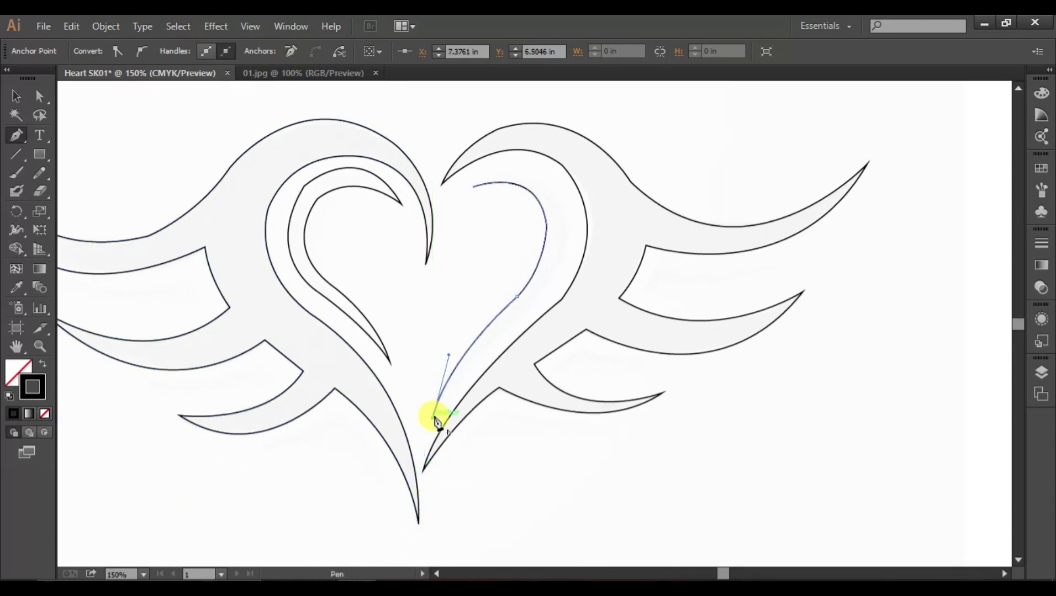
pyautogui.moveTo(541, 292); pyautogui.dragTo(620, 218)
pyautogui.click(541, 292)
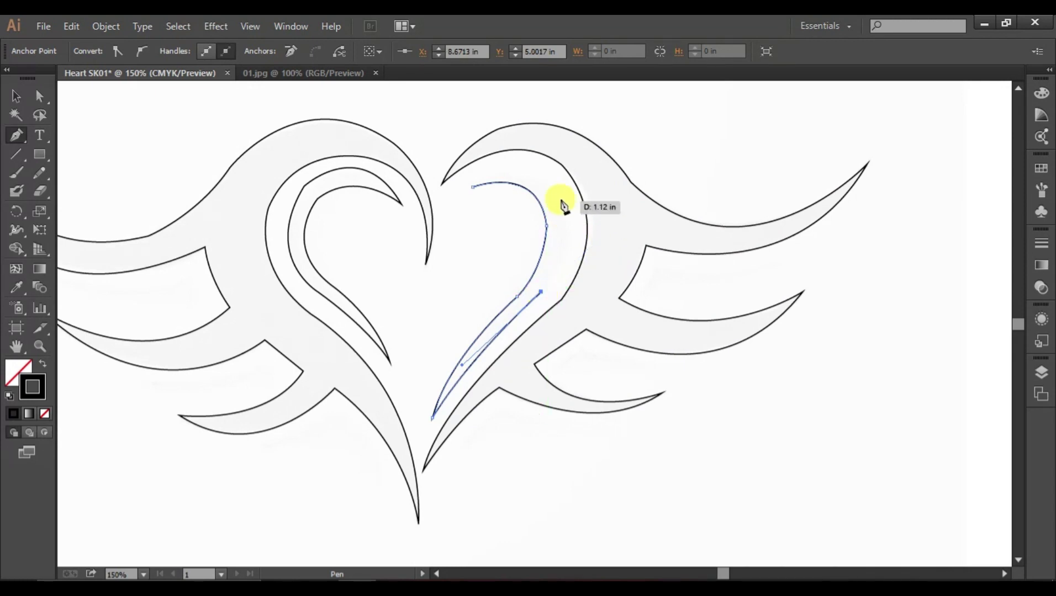
pyautogui.moveTo(545, 188); pyautogui.dragTo(499, 126)
pyautogui.click(547, 184)
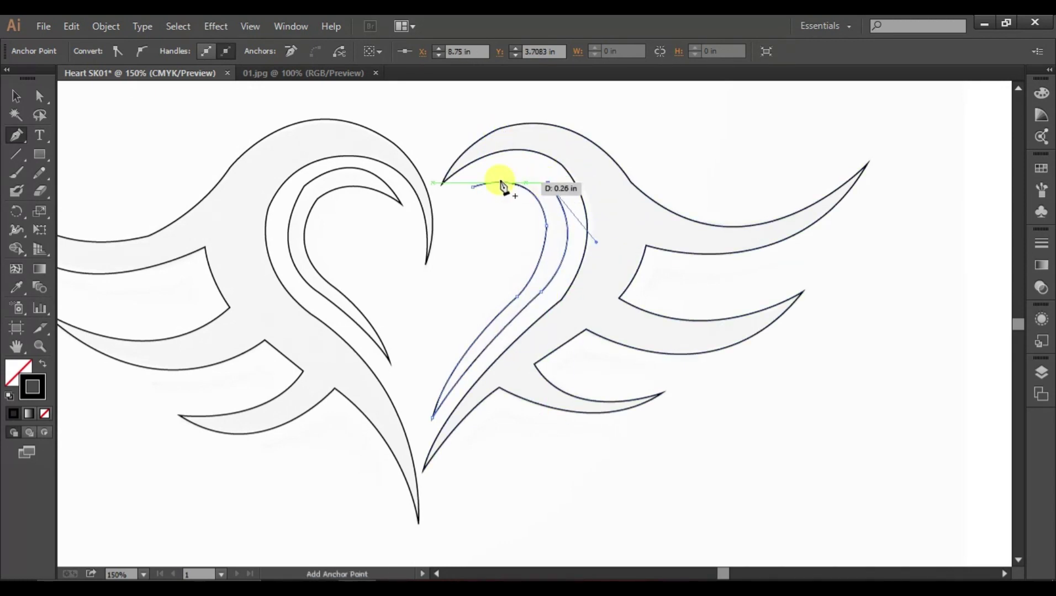
pyautogui.moveTo(473, 187); pyautogui.dragTo(427, 222)
# Step: Begin a stripe inside the left wing's upper feather
pyautogui.click(435, 573)
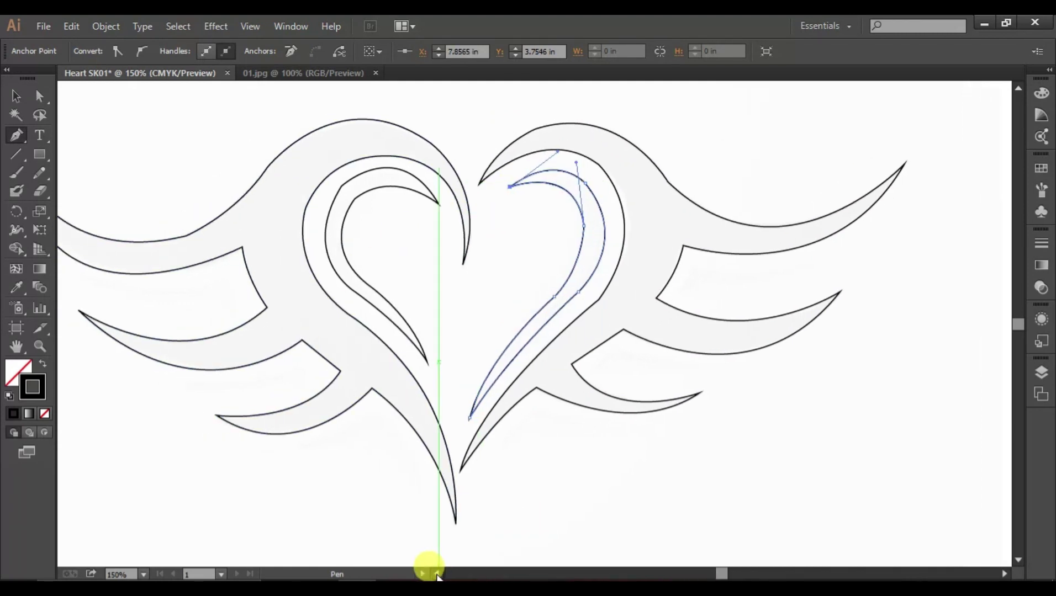
pyautogui.click(435, 573)
pyautogui.click(435, 573)
pyautogui.moveTo(160, 276); pyautogui.dragTo(304, 286)
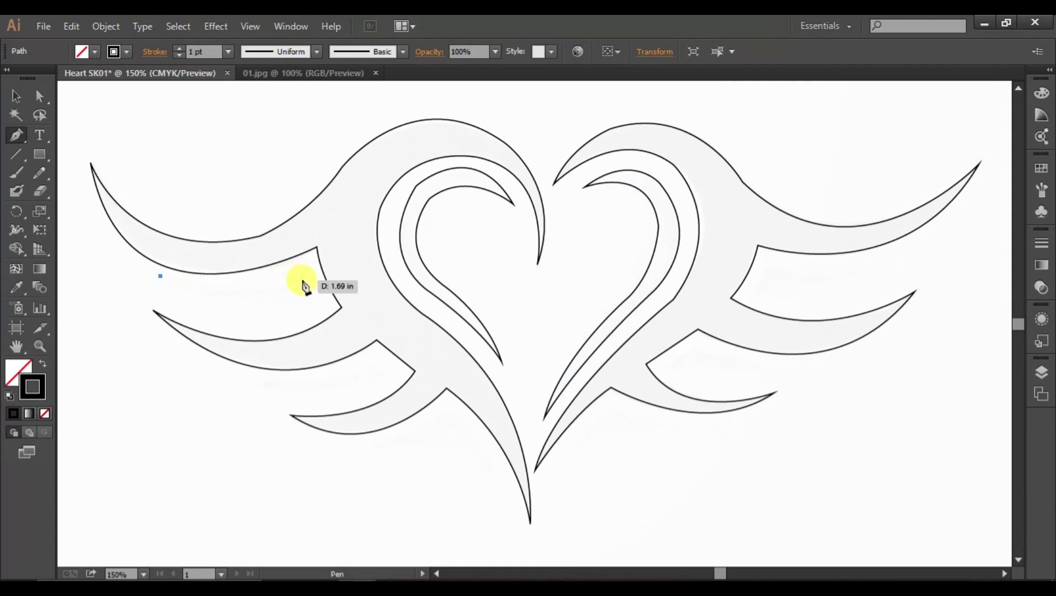
# Step: Close the upper-left feather stripe and draw a closed stripe in the lower-left feather
pyautogui.moveTo(362, 265); pyautogui.dragTo(302, 308)
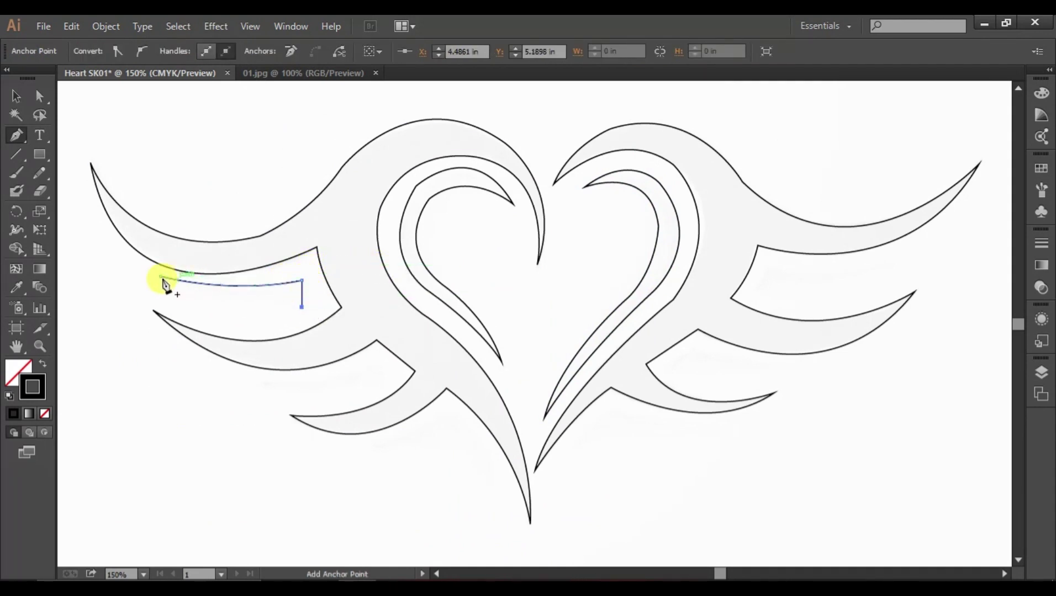
pyautogui.moveTo(160, 276); pyautogui.dragTo(109, 235)
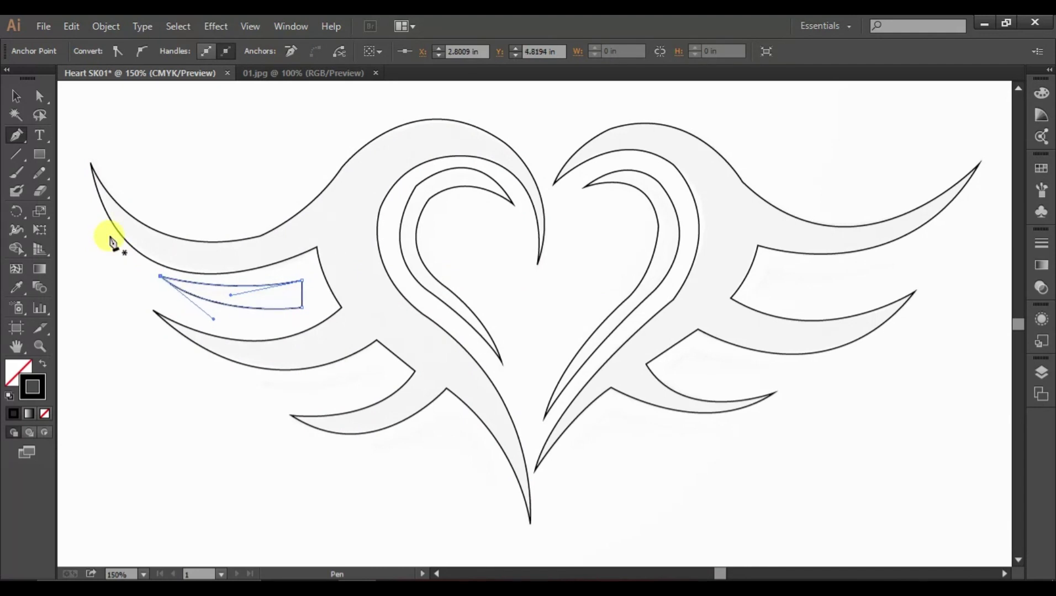
pyautogui.click(254, 382)
pyautogui.moveTo(376, 363); pyautogui.dragTo(423, 326)
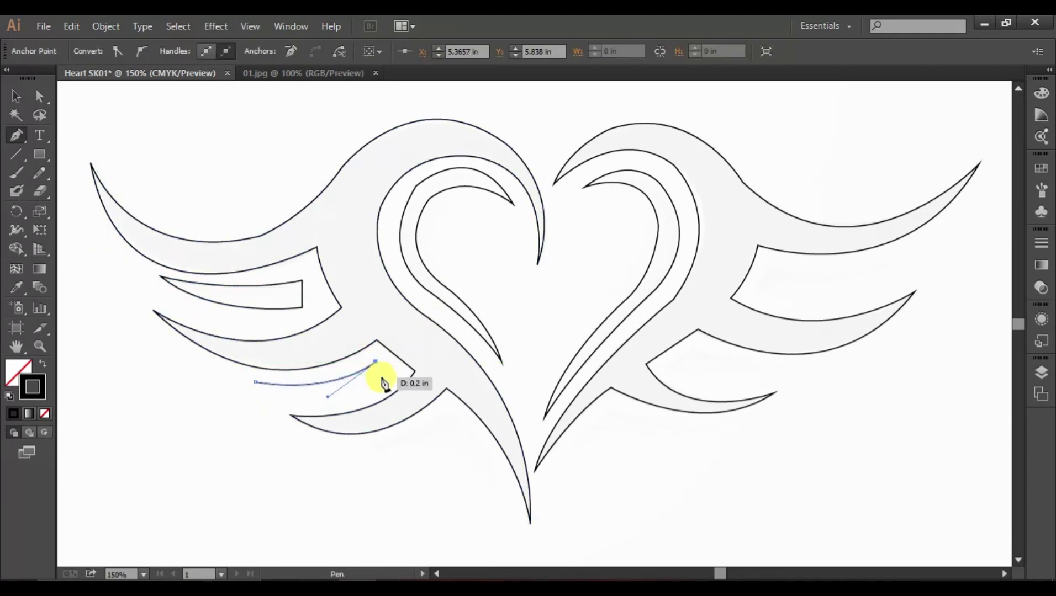
pyautogui.click(381, 378)
pyautogui.moveTo(256, 382); pyautogui.dragTo(204, 349)
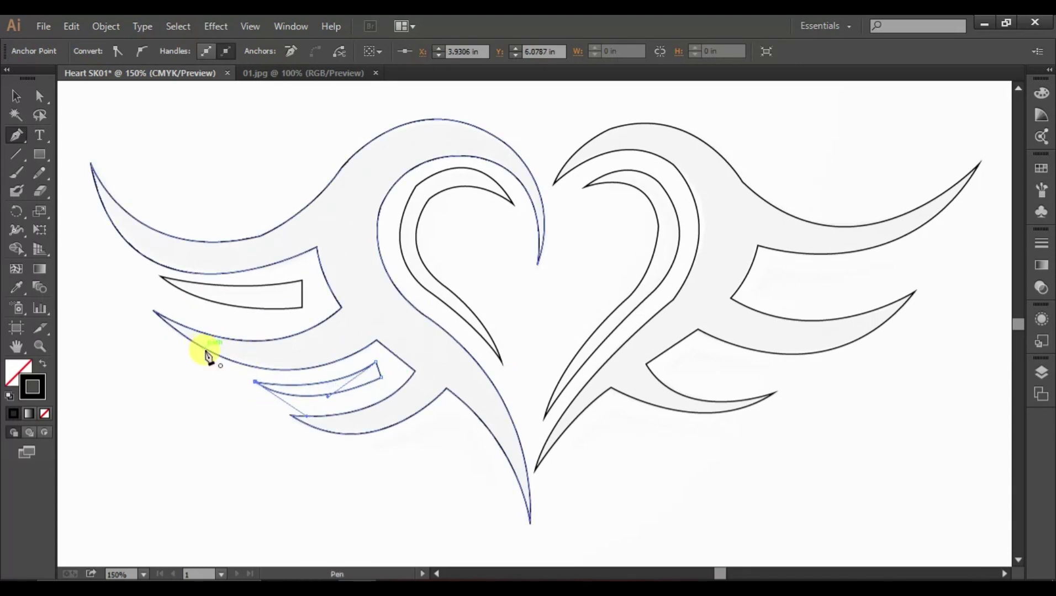
# Step: Outline a closed stripe beside the heart's point on the bottom left
pyautogui.moveTo(365, 449); pyautogui.dragTo(452, 434)
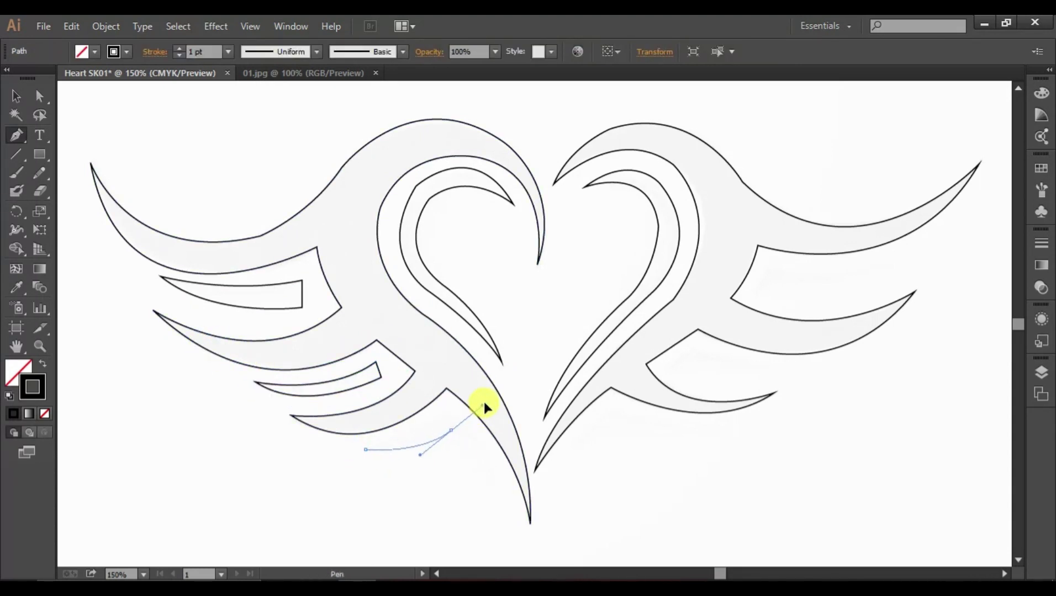
pyautogui.moveTo(499, 406); pyautogui.dragTo(452, 431)
pyautogui.moveTo(498, 485); pyautogui.dragTo(498, 501)
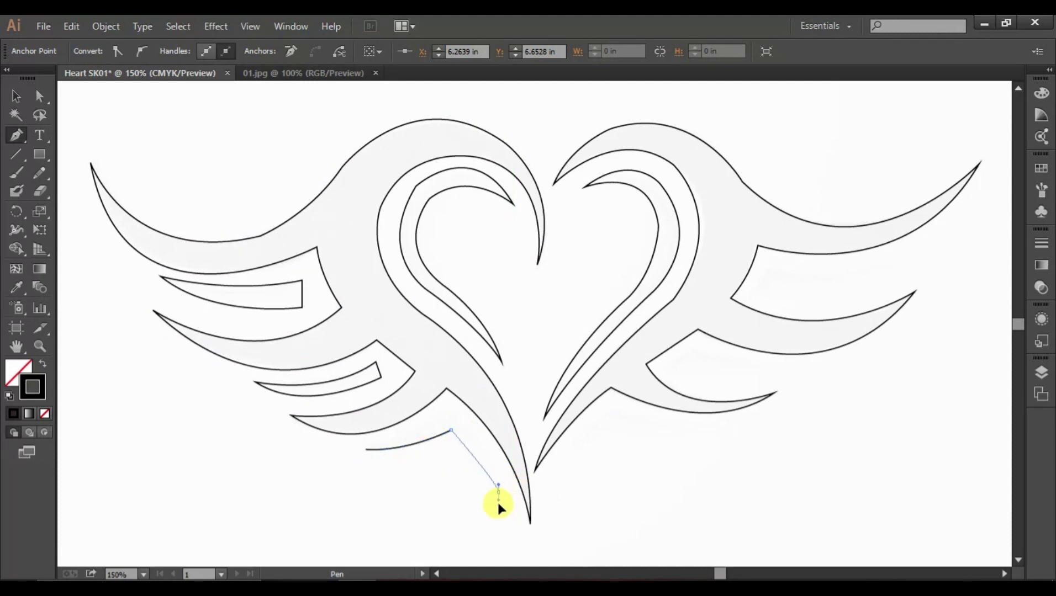
pyautogui.click(498, 491)
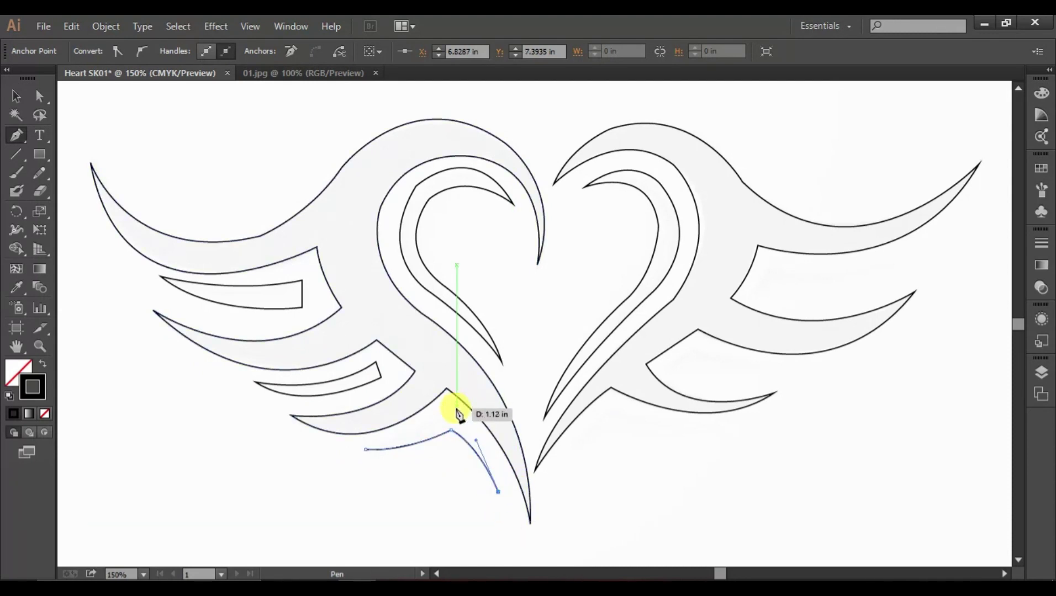
pyautogui.moveTo(413, 376); pyautogui.dragTo(398, 370)
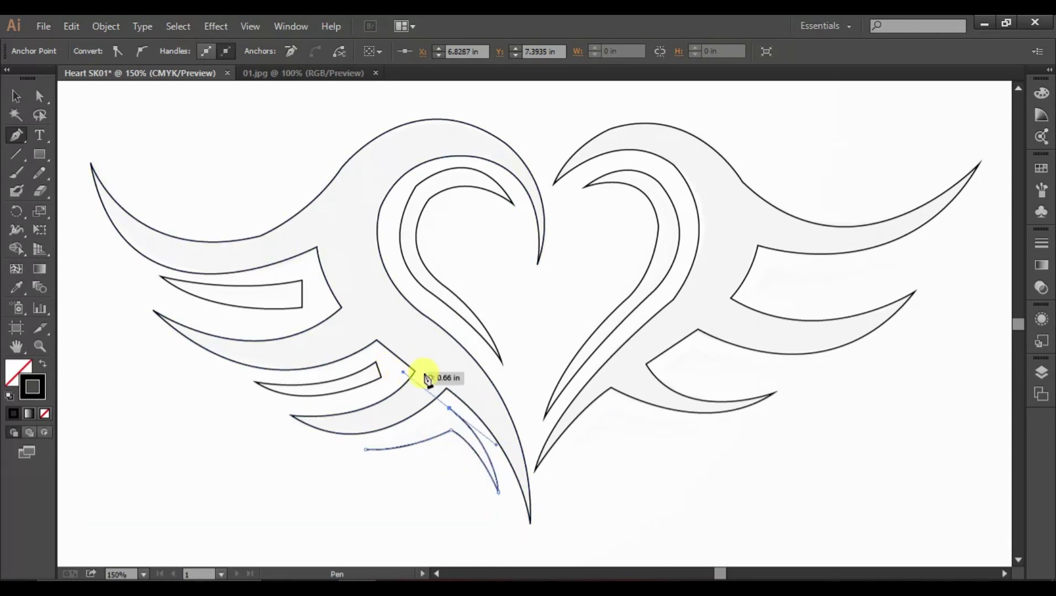
pyautogui.click(448, 409)
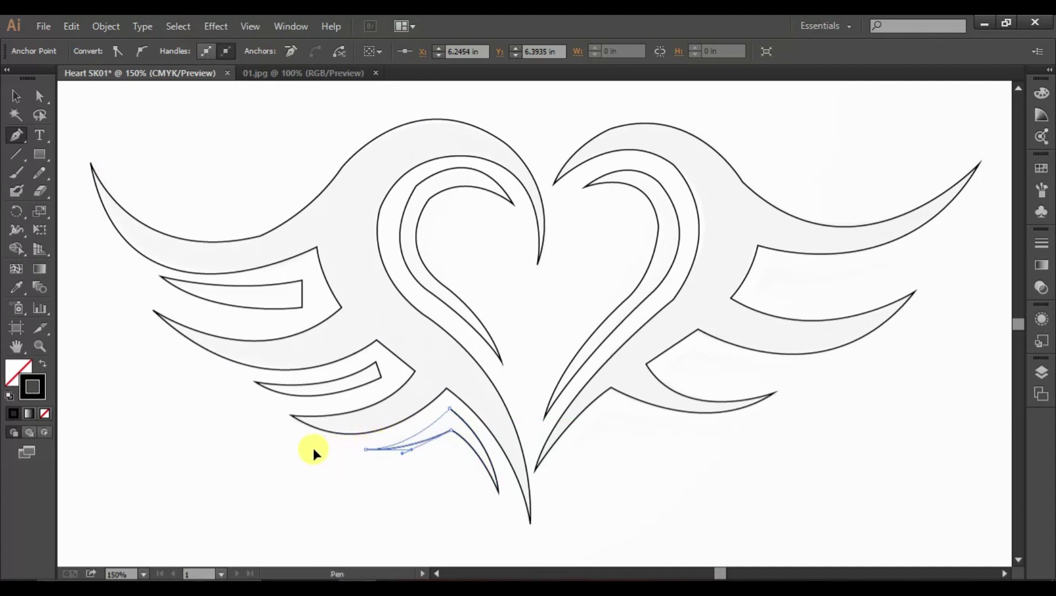
pyautogui.moveTo(288, 470); pyautogui.dragTo(293, 465)
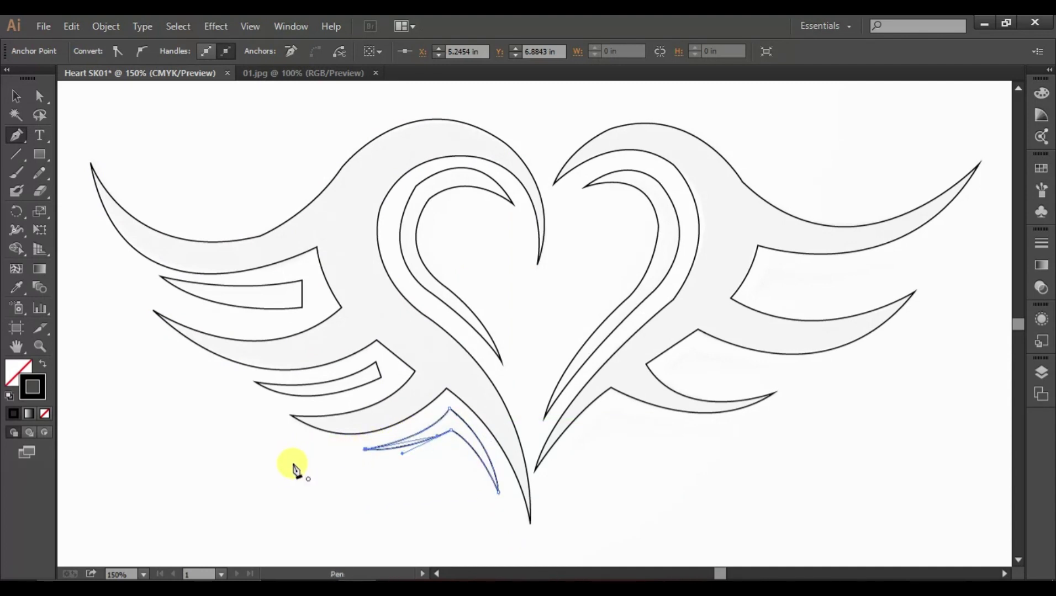
pyautogui.click(1003, 573)
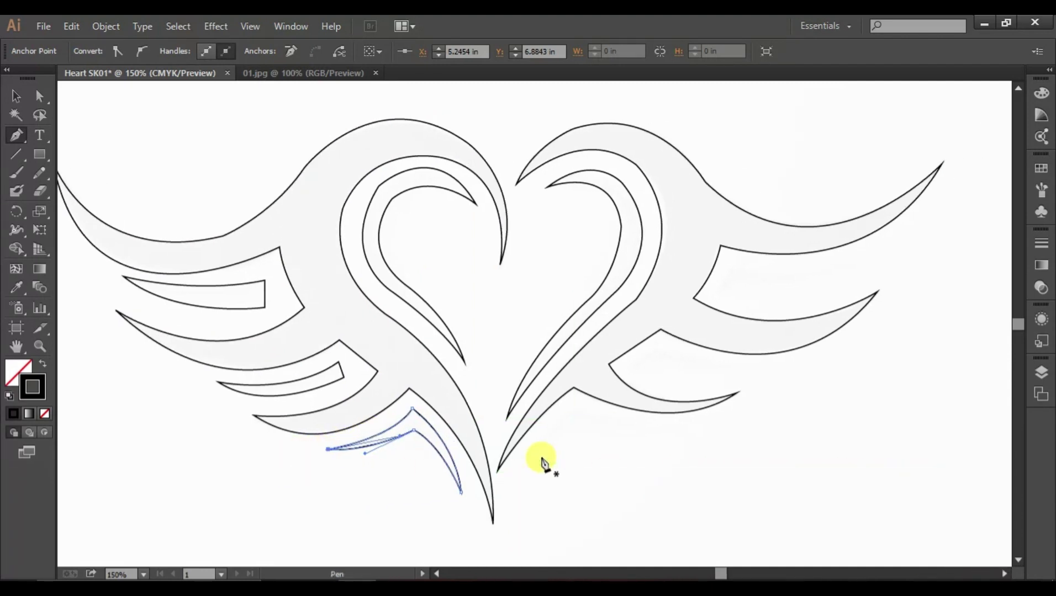
# Step: Outline the mirrored stripe near the heart's bottom right
pyautogui.click(534, 456)
pyautogui.moveTo(602, 415); pyautogui.dragTo(575, 426)
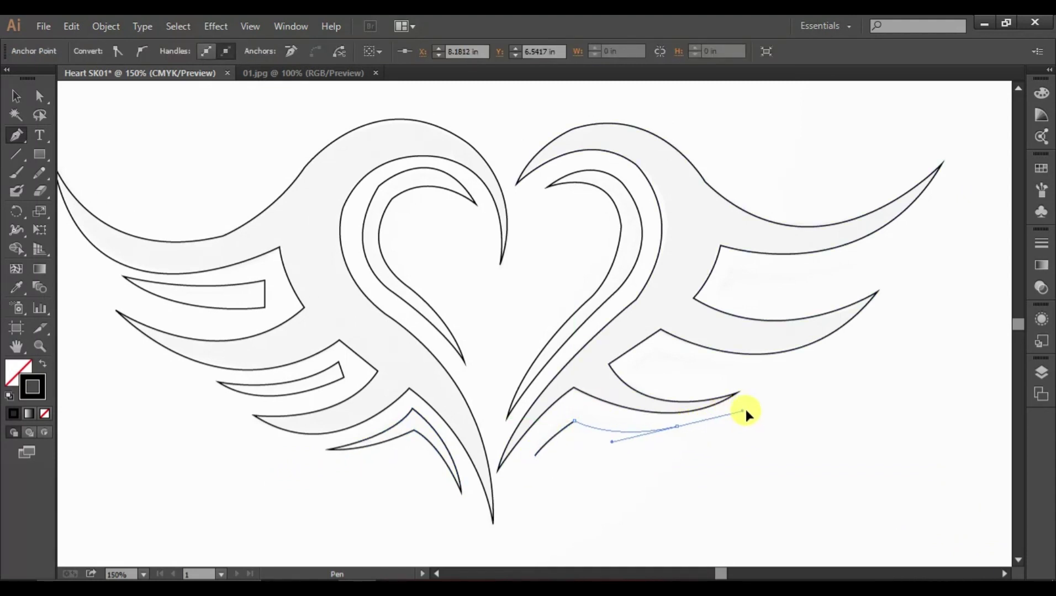
pyautogui.moveTo(746, 412); pyautogui.dragTo(731, 405)
pyautogui.click(678, 427)
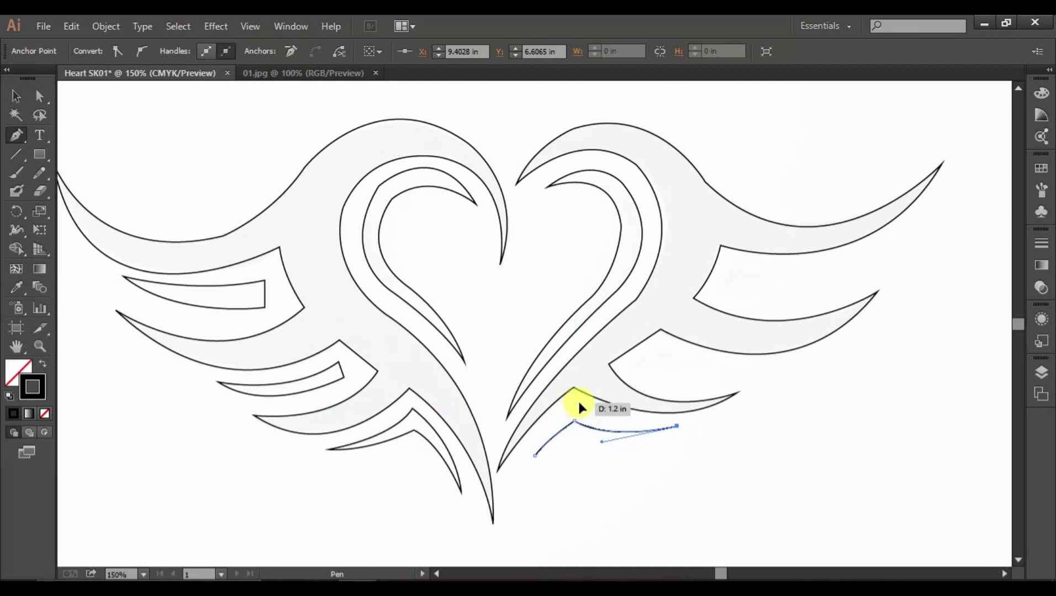
pyautogui.moveTo(579, 403); pyautogui.dragTo(549, 378)
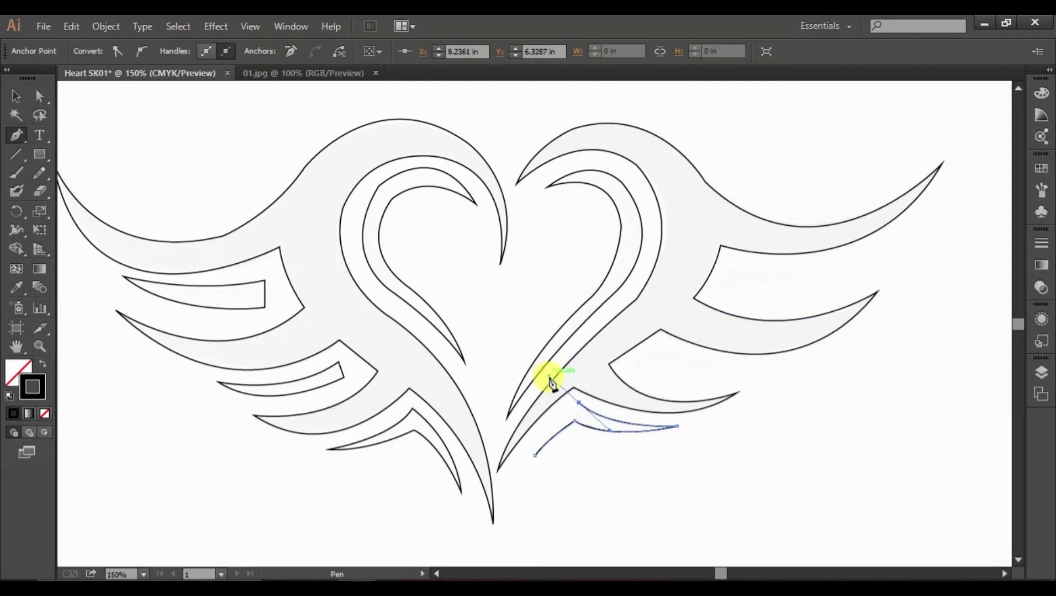
pyautogui.click(578, 404)
pyautogui.moveTo(535, 456); pyautogui.dragTo(511, 495)
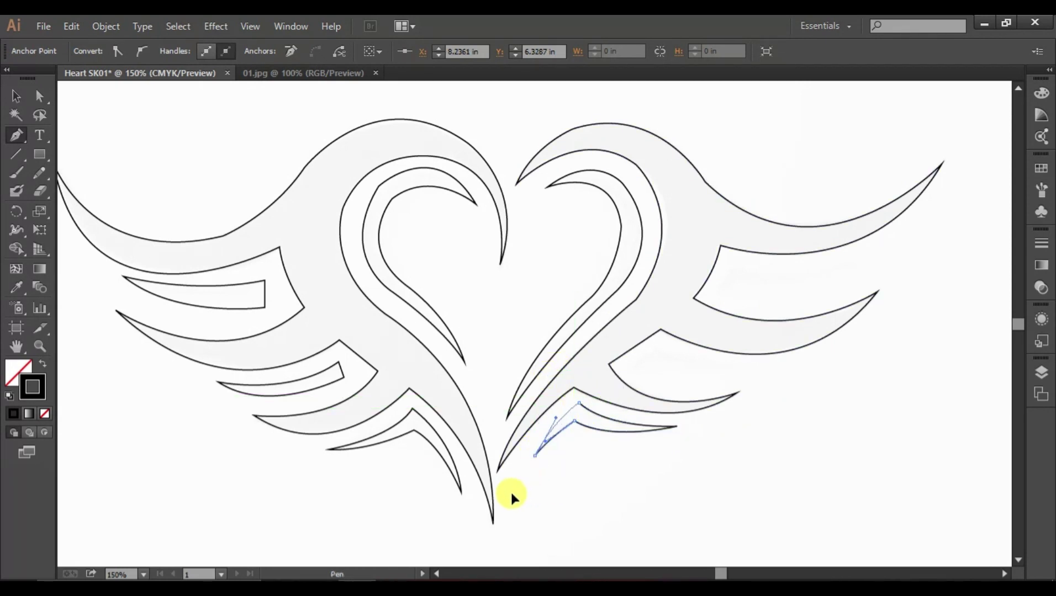
# Step: Draw a closed stripe inside the lower right feather
pyautogui.click(630, 371)
pyautogui.click(655, 347)
pyautogui.moveTo(786, 362); pyautogui.dragTo(875, 347)
pyautogui.click(786, 362)
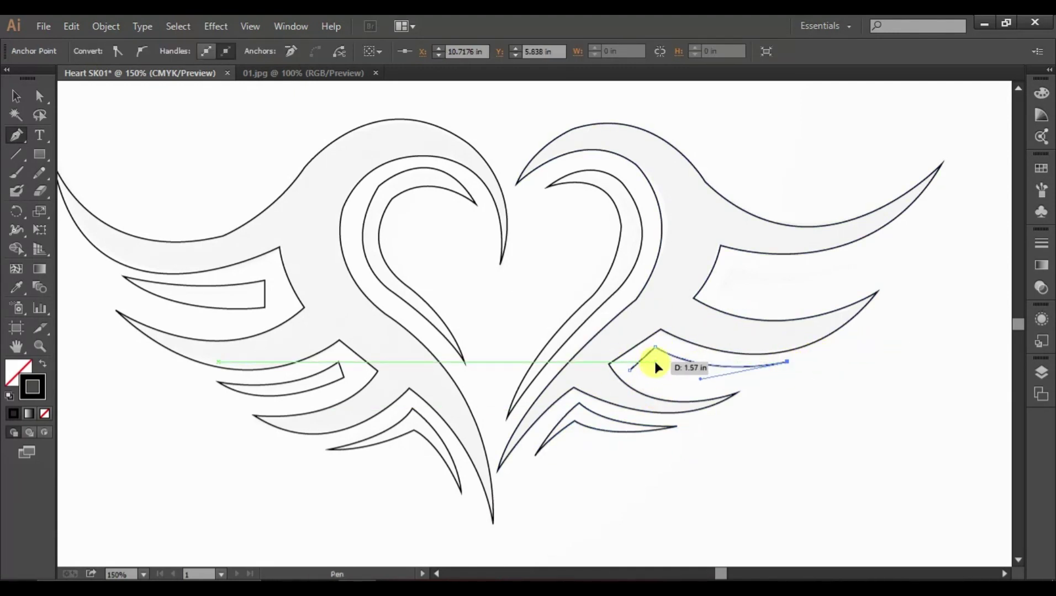
pyautogui.moveTo(655, 362); pyautogui.dragTo(572, 335)
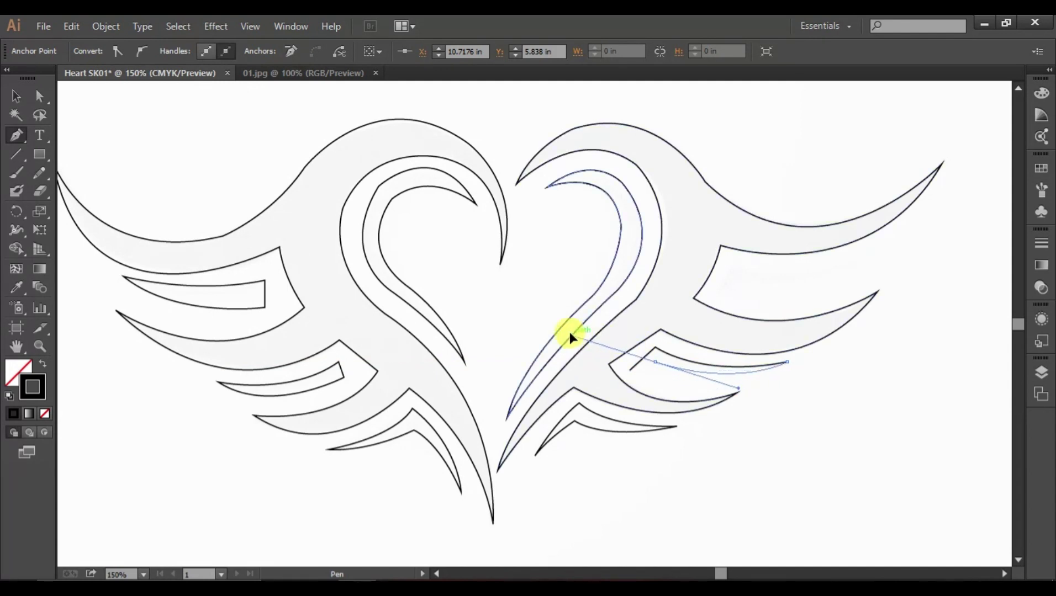
pyautogui.click(655, 363)
pyautogui.click(630, 371)
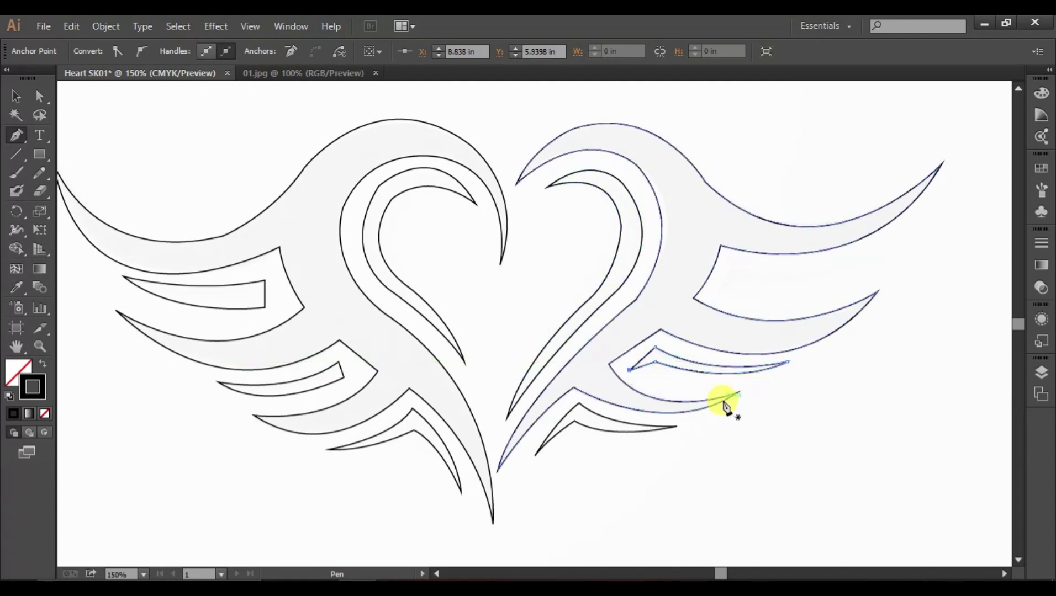
# Step: Draw a closed stripe inside the upper right feather
pyautogui.click(719, 294)
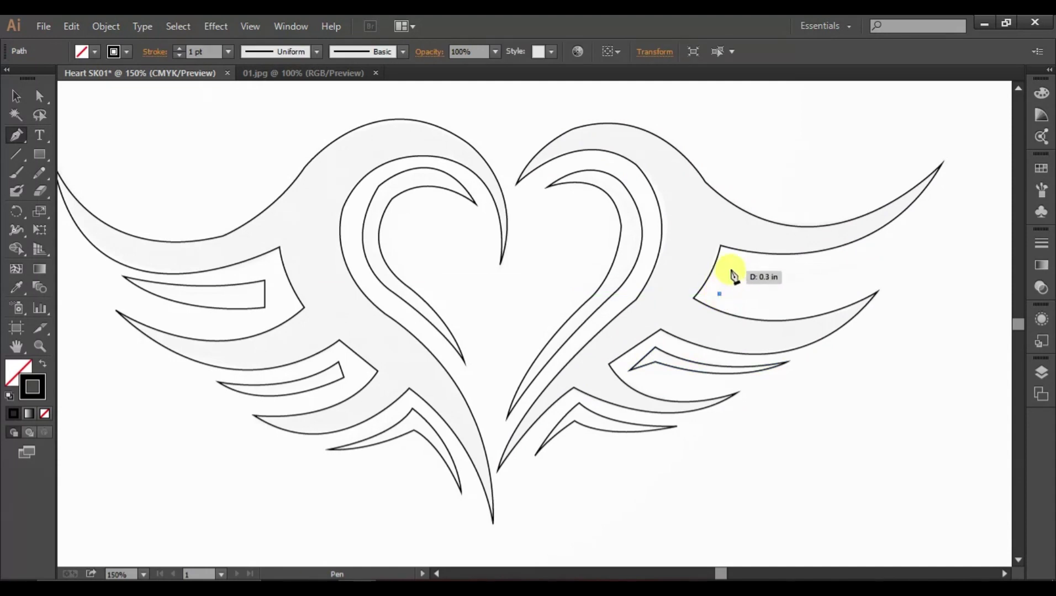
pyautogui.click(730, 265)
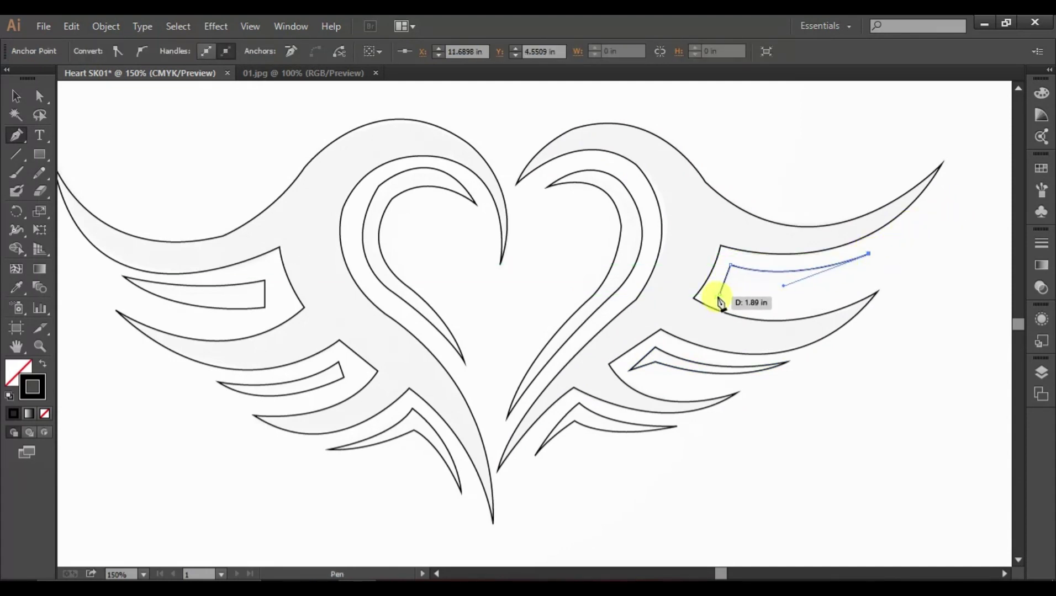
pyautogui.moveTo(720, 294); pyautogui.dragTo(625, 284)
# Step: Make the left and right halves of the winged heart solid black with no outline
pyautogui.press('v')
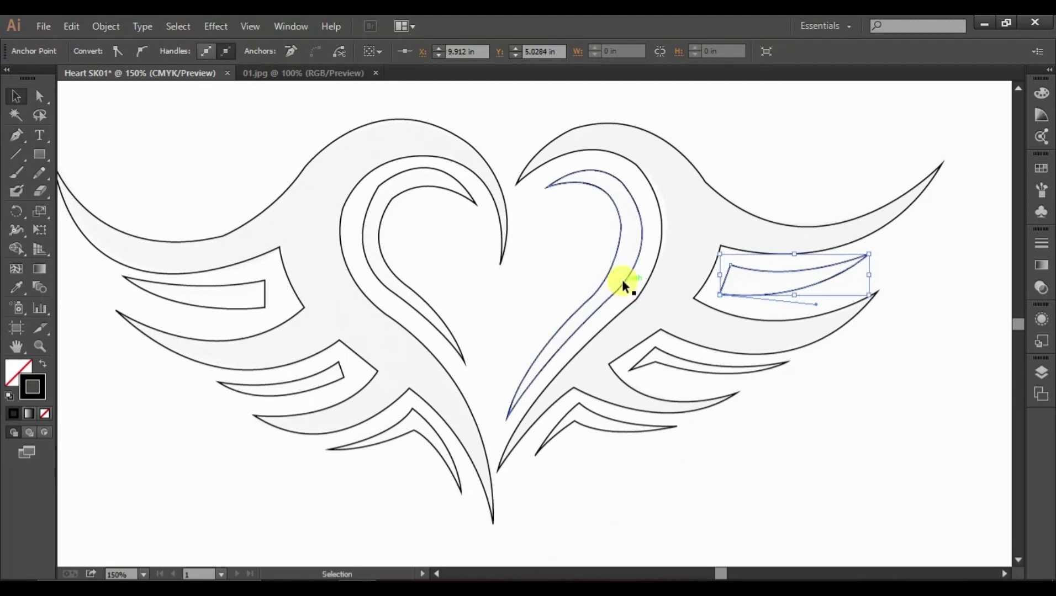
pyautogui.click(823, 446)
pyautogui.click(754, 297)
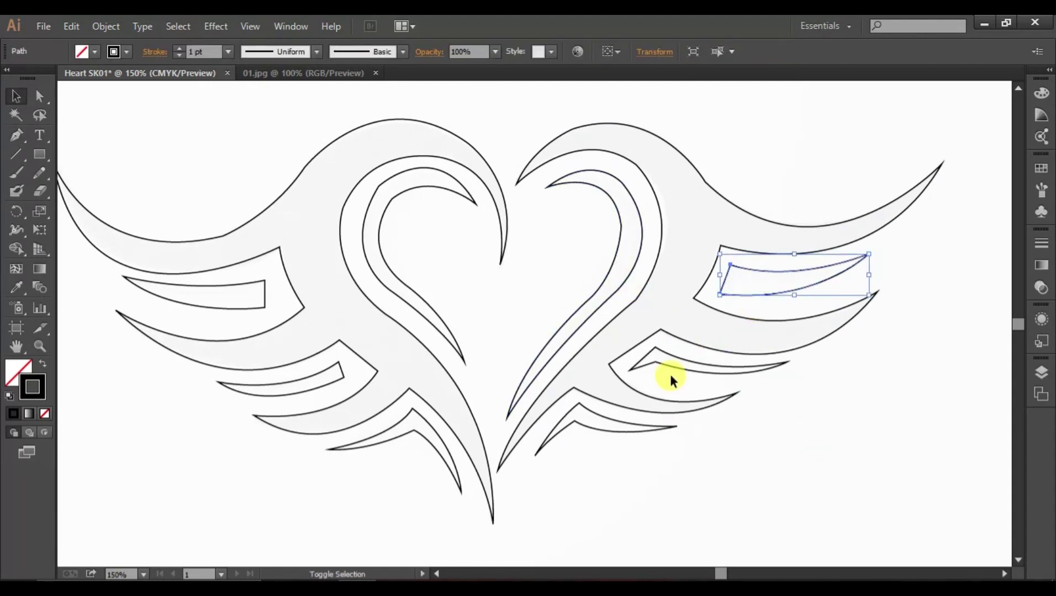
pyautogui.click(621, 309)
pyautogui.keyDown('shift'); pyautogui.click(417, 152); pyautogui.keyUp('shift')
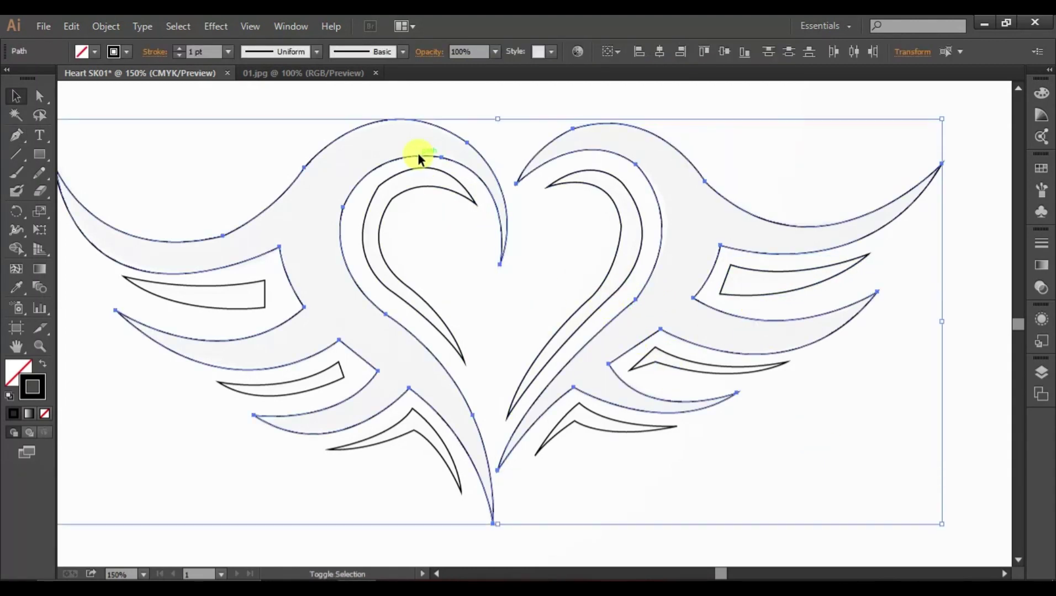
pyautogui.click(43, 366)
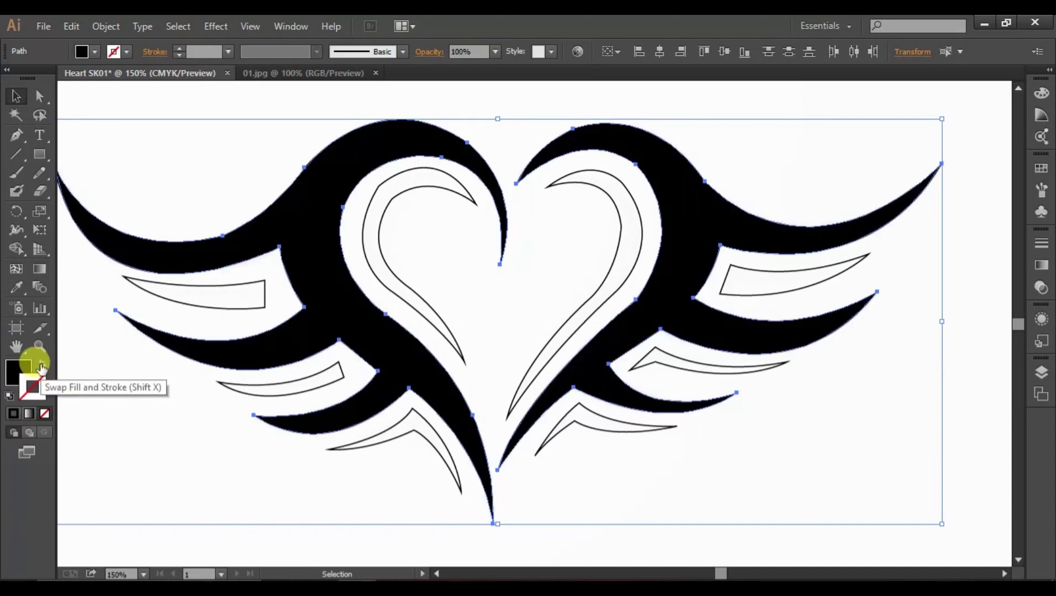
pyautogui.click(304, 548)
# Step: Select the inner wing and heart stripes and fill them solid black
pyautogui.click(392, 434)
pyautogui.keyDown('shift'); pyautogui.click(309, 384); pyautogui.keyUp('shift')
pyautogui.keyDown('shift'); pyautogui.click(229, 309); pyautogui.keyUp('shift')
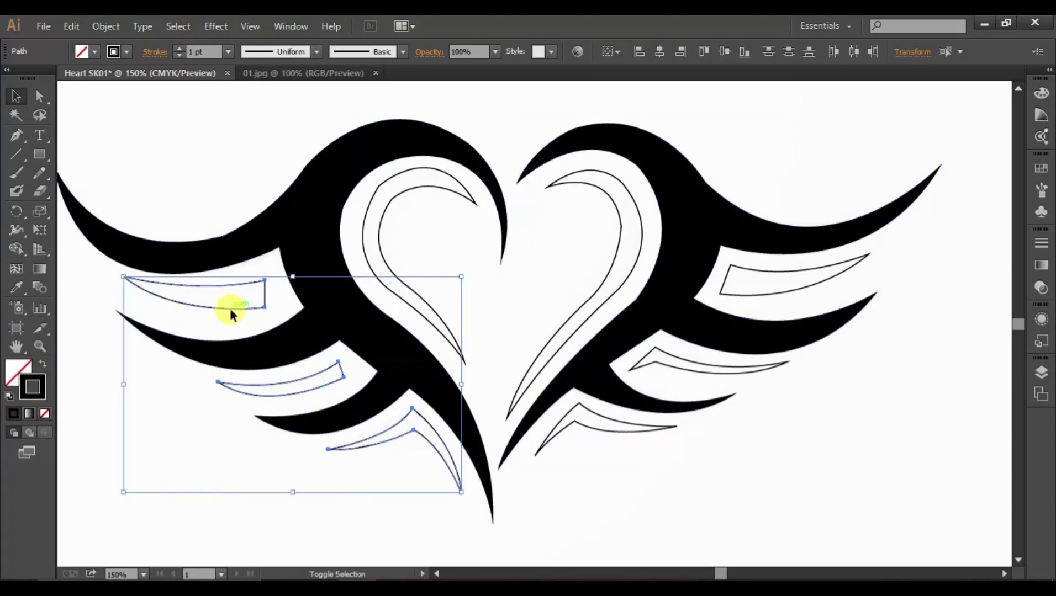
pyautogui.keyDown('shift'); pyautogui.click(407, 185); pyautogui.keyUp('shift')
pyautogui.keyDown('shift'); pyautogui.click(595, 190); pyautogui.keyUp('shift')
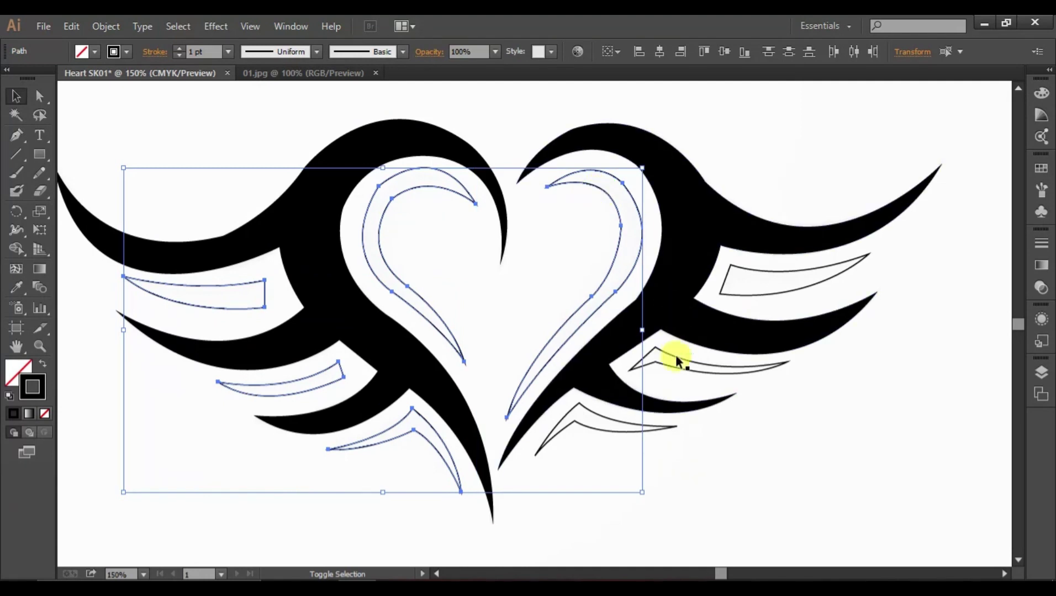
pyautogui.keyDown('shift'); pyautogui.click(676, 365); pyautogui.keyUp('shift')
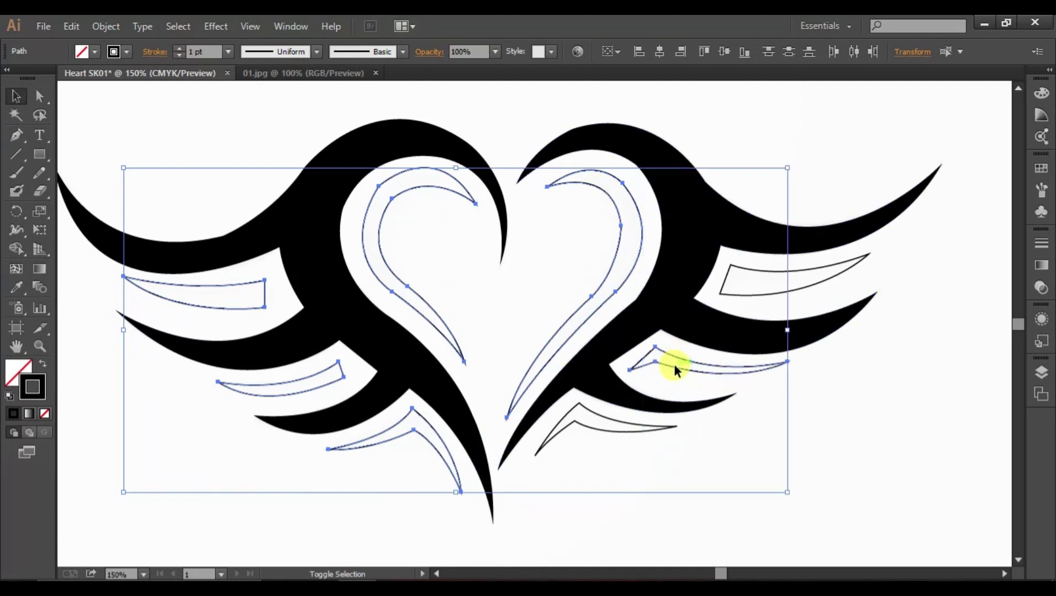
pyautogui.keyDown('shift'); pyautogui.click(756, 299); pyautogui.keyUp('shift')
pyautogui.click(43, 364)
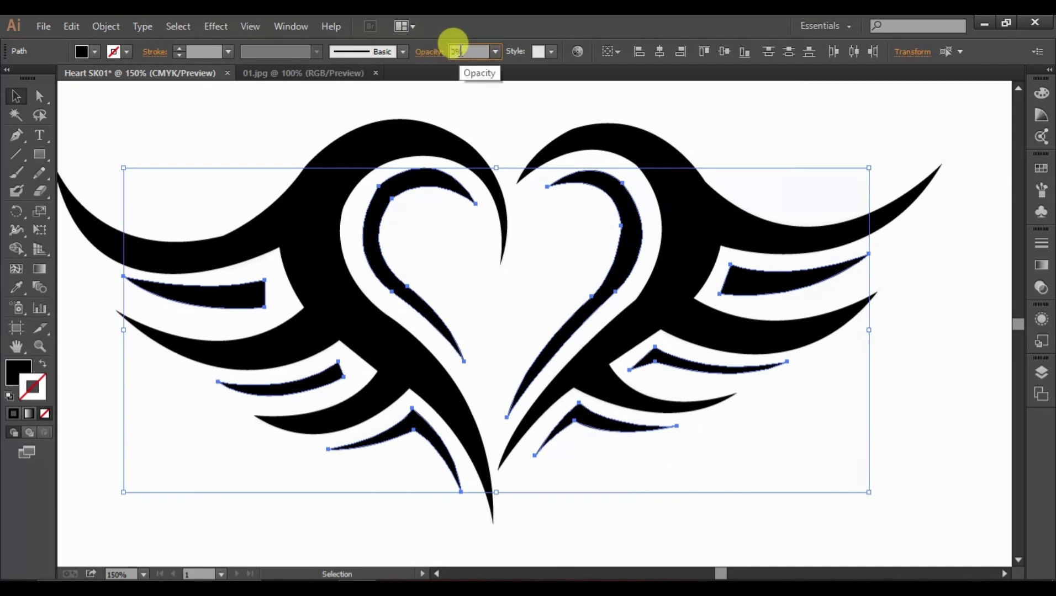
# Step: Set the stripes' opacity to 70%, then view at 100% zoom
pyautogui.write('80')
pyautogui.press('Return')
pyautogui.click(460, 51)
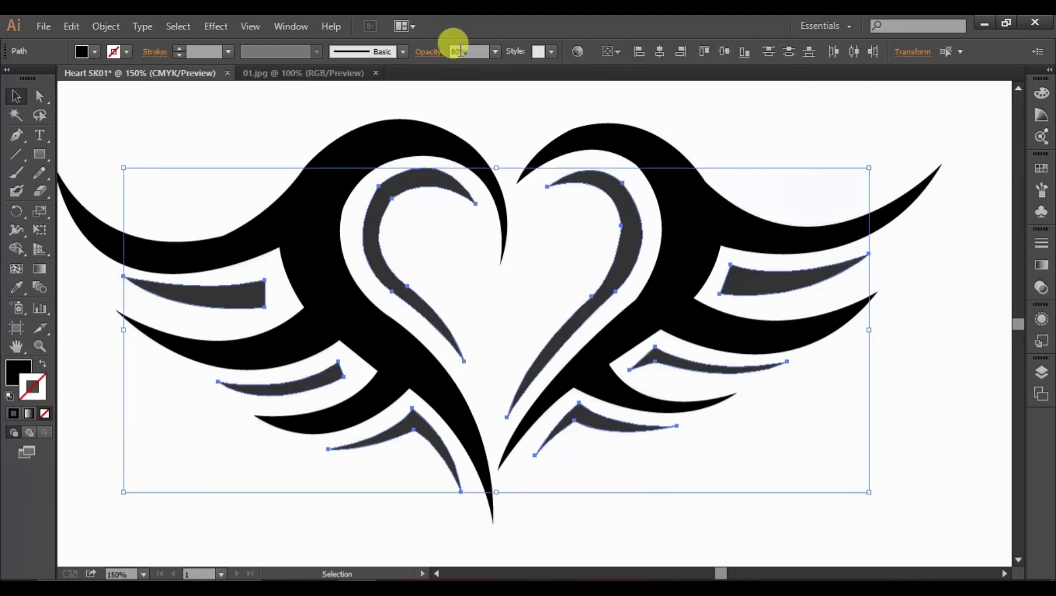
pyautogui.write('70')
pyautogui.press('Return')
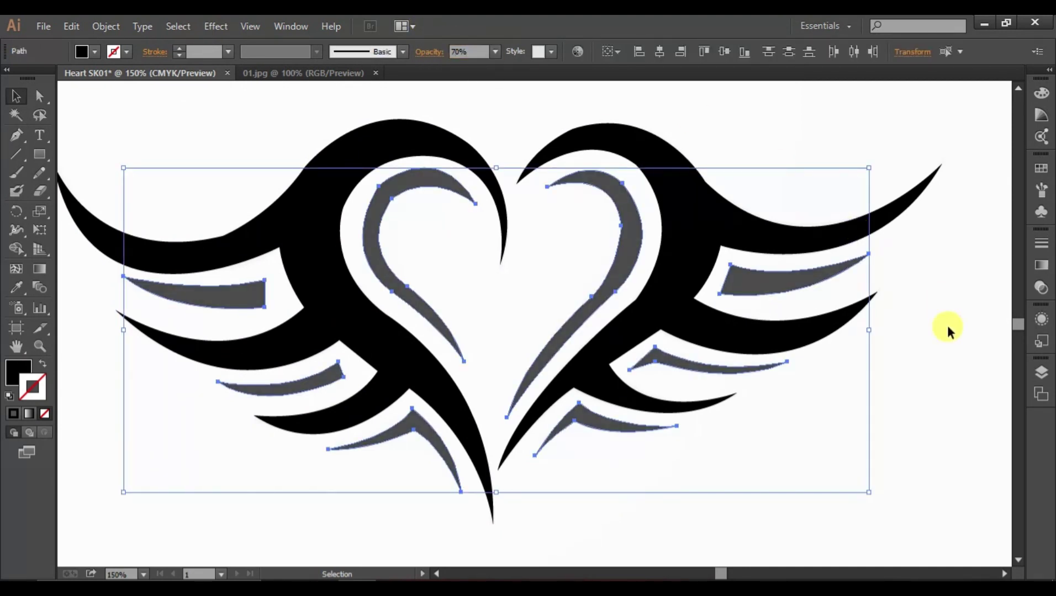
pyautogui.click(951, 348)
pyautogui.hotkey('ctrl', '1')
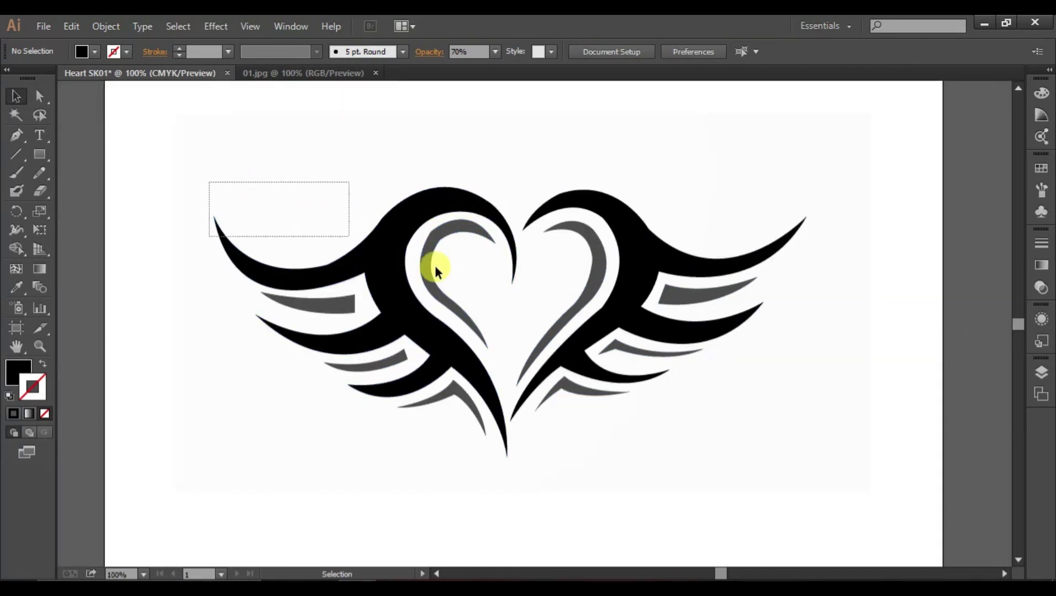
# Step: Resize and reposition the whole winged-heart artwork on the page
pyautogui.moveTo(434, 264); pyautogui.dragTo(886, 515)
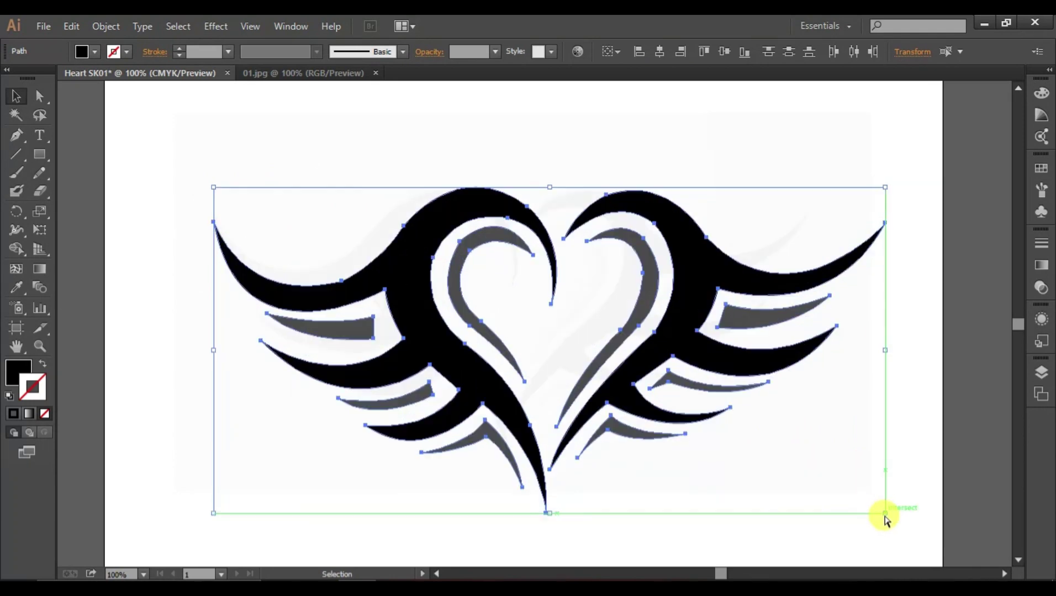
pyautogui.hotkey('ctrl', 'z')
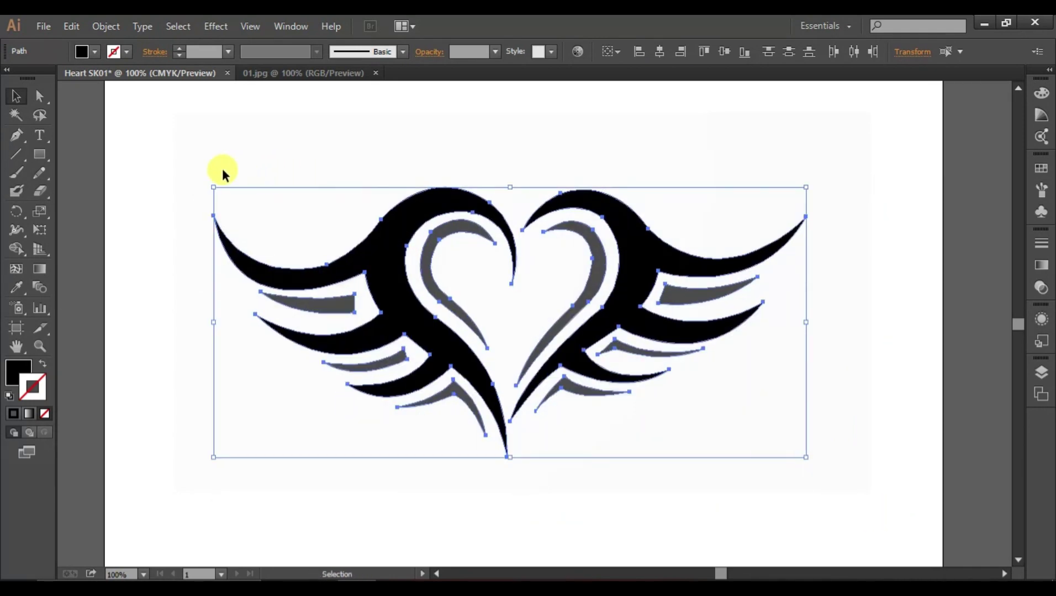
pyautogui.moveTo(806, 457); pyautogui.dragTo(896, 490)
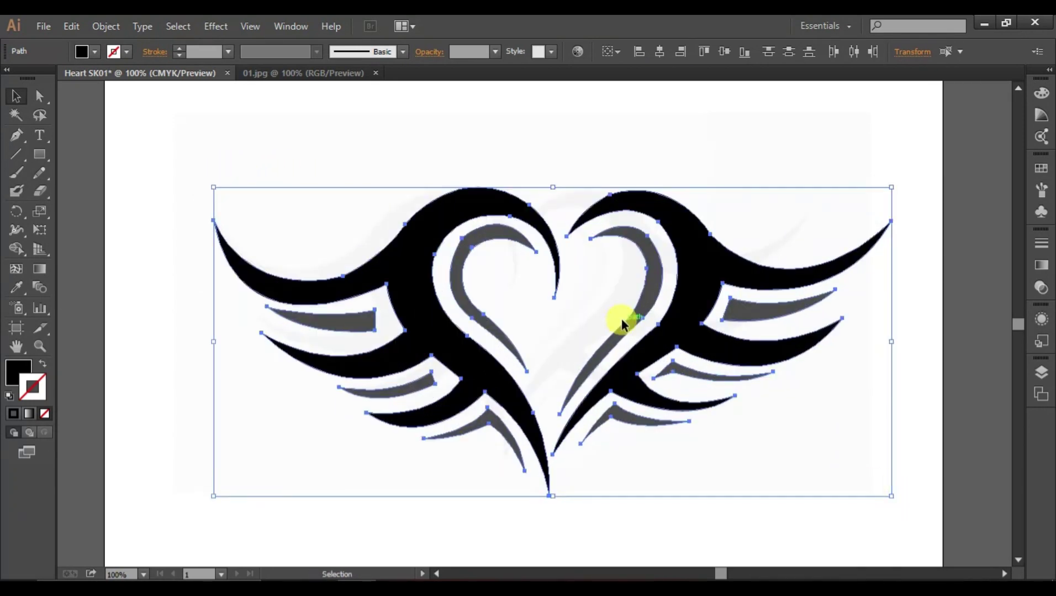
pyautogui.moveTo(606, 321)
pyautogui.mouseDown()
pyautogui.moveTo(611, 313)
pyautogui.moveTo(597, 322)
pyautogui.mouseUp()
pyautogui.click(891, 337)
# Step: Fill the eight inner heart and wing stripes with red
pyautogui.click(621, 270)
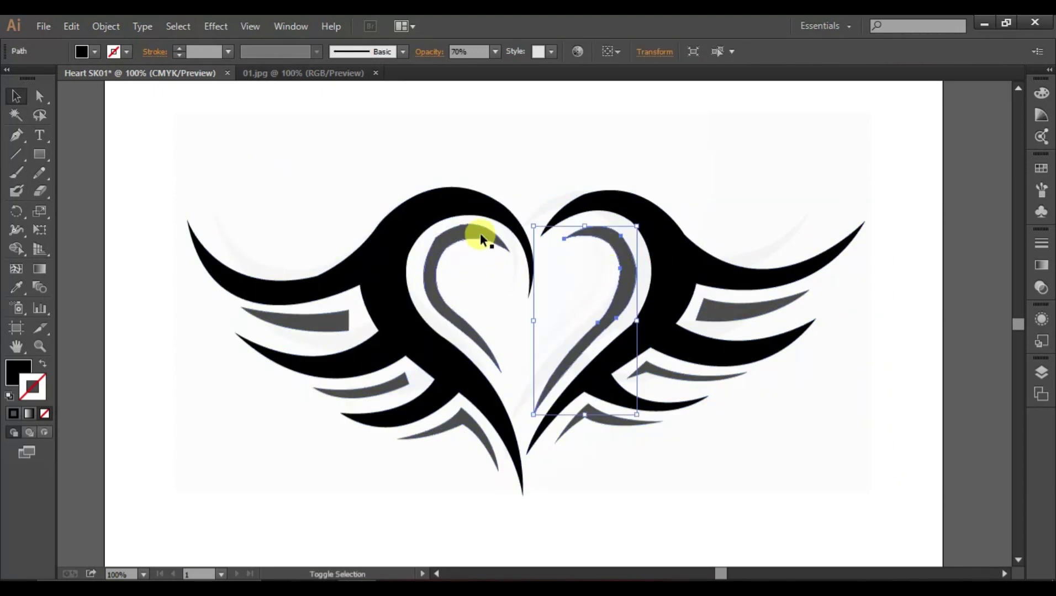
pyautogui.keyDown('shift'); pyautogui.click(480, 233); pyautogui.keyUp('shift')
pyautogui.keyDown('shift'); pyautogui.click(321, 325); pyautogui.keyUp('shift')
pyautogui.keyDown('shift'); pyautogui.click(379, 386); pyautogui.keyUp('shift')
pyautogui.keyDown('shift'); pyautogui.click(475, 437); pyautogui.keyUp('shift')
pyautogui.keyDown('shift'); pyautogui.click(624, 424); pyautogui.keyUp('shift')
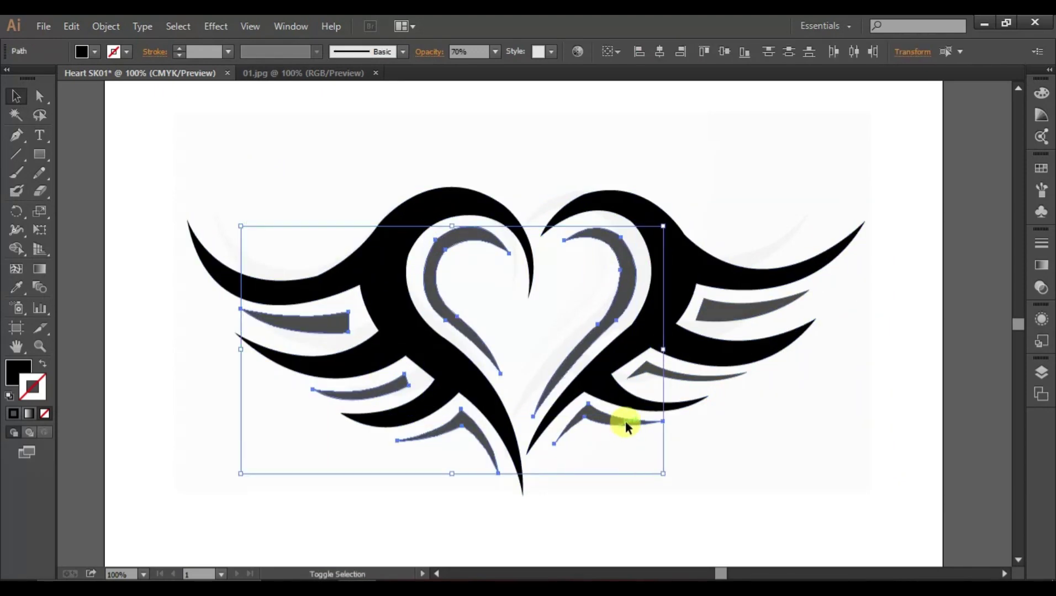
pyautogui.keyDown('shift'); pyautogui.click(684, 374); pyautogui.keyUp('shift')
pyautogui.keyDown('shift'); pyautogui.click(726, 312); pyautogui.keyUp('shift')
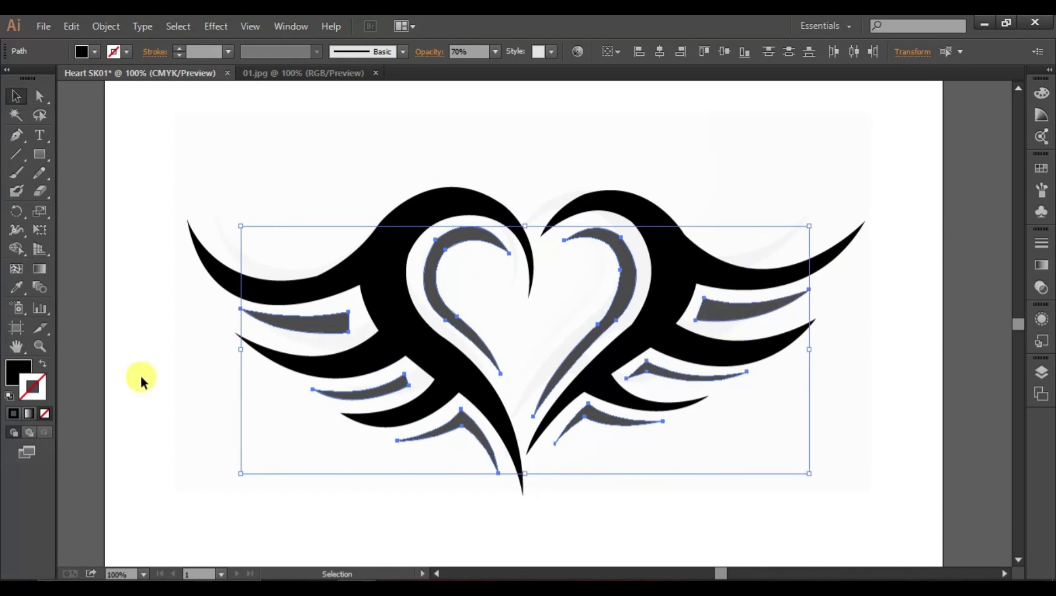
pyautogui.click(20, 369)
pyautogui.click(855, 125)
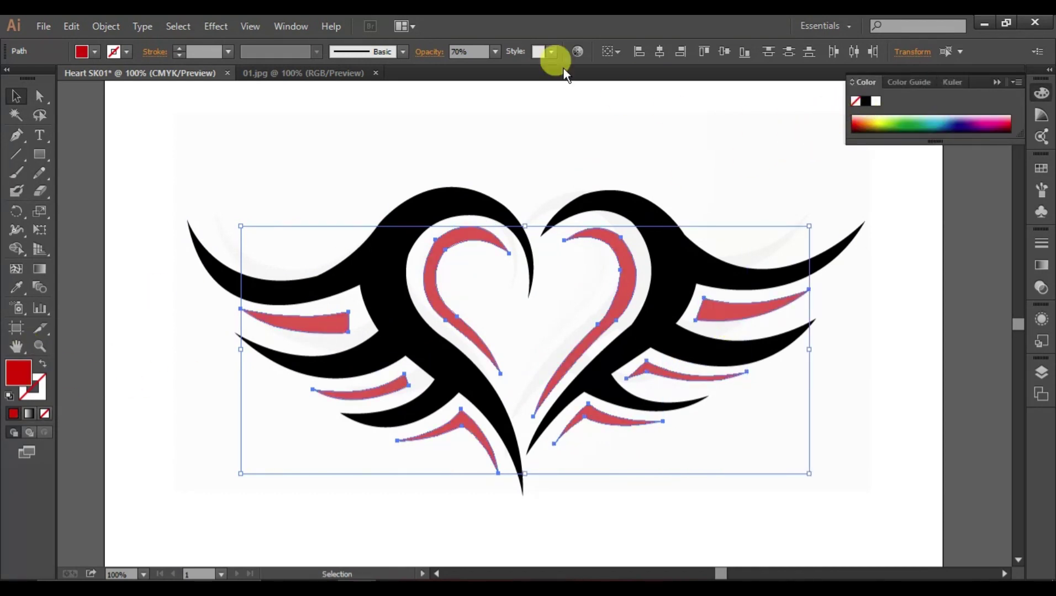
# Step: Set the red stripes to 100% opacity and zoom out to the whole page
pyautogui.write('100')
pyautogui.press('Return')
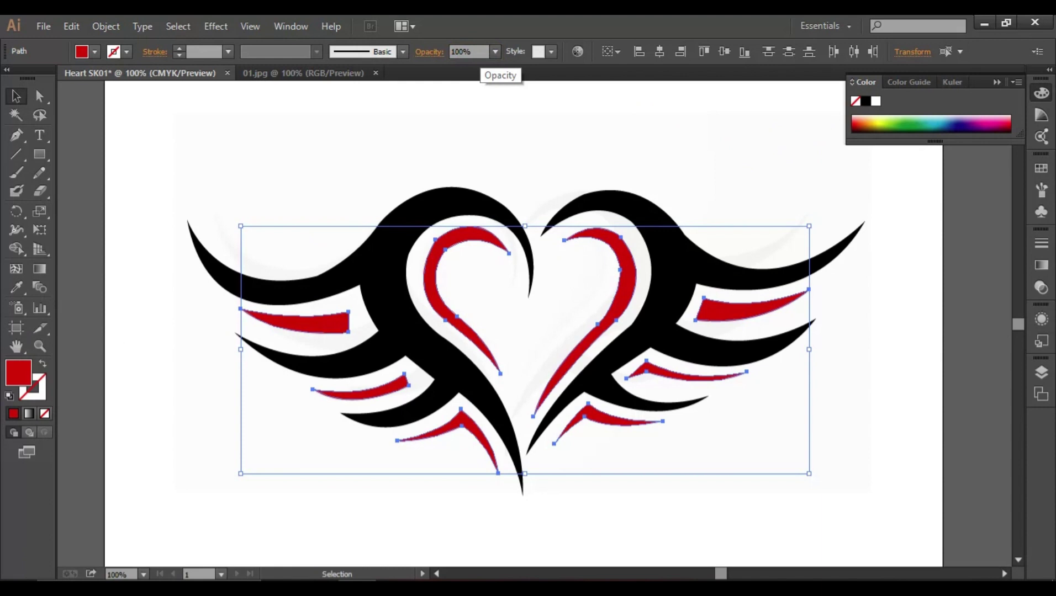
pyautogui.click(878, 339)
pyautogui.click(322, 274)
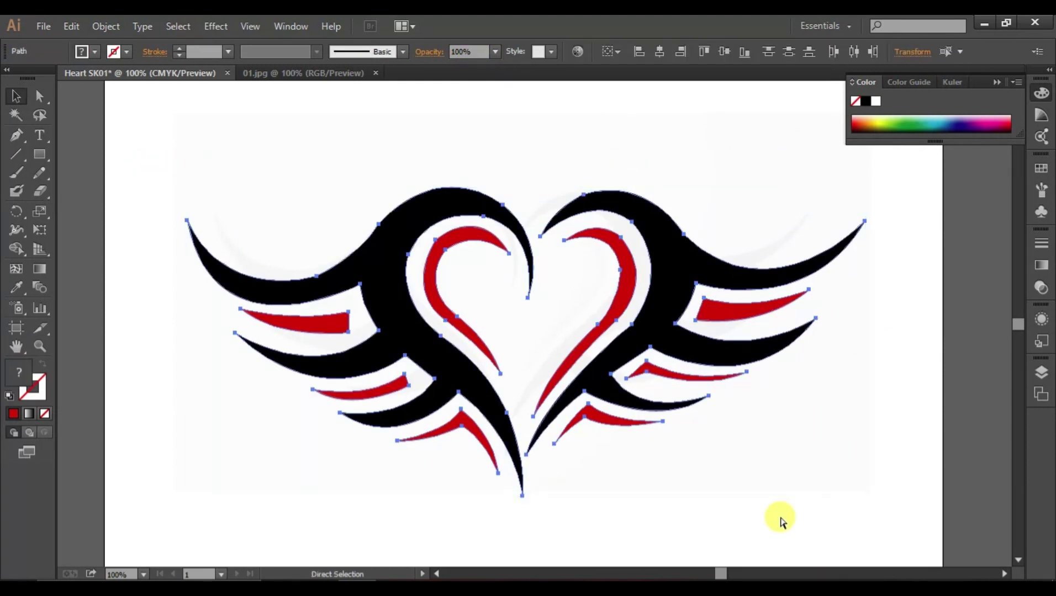
pyautogui.hotkey('ctrl', '-')
pyautogui.click(896, 424)
# Step: Scale down the winged heart and place small copies in all four page corners
pyautogui.click(994, 83)
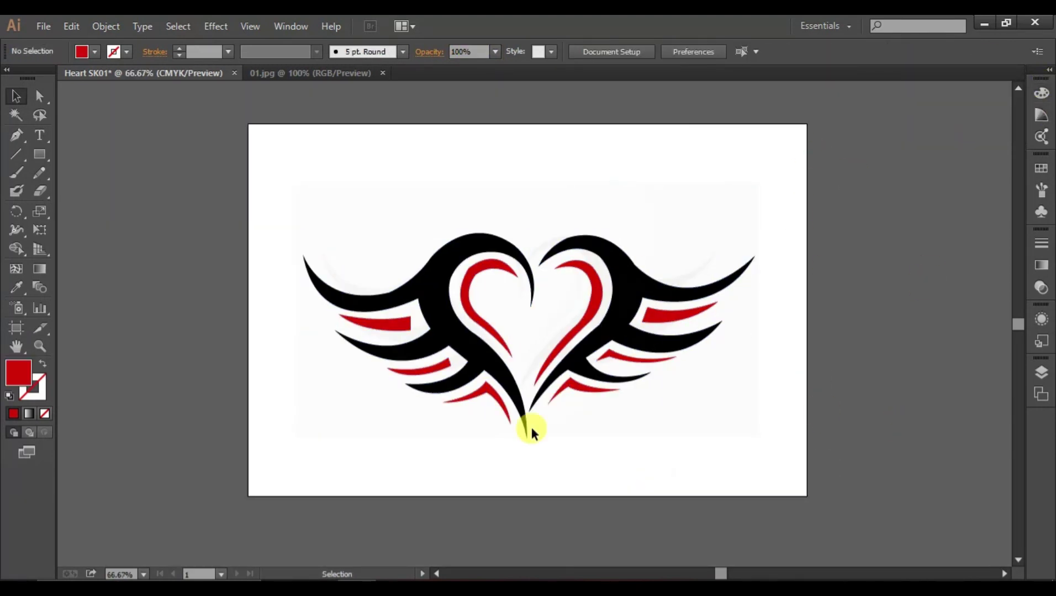
pyautogui.moveTo(257, 185)
pyautogui.mouseDown()
pyautogui.moveTo(718, 458)
pyautogui.moveTo(542, 301)
pyautogui.moveTo(424, 283)
pyautogui.mouseUp()
pyautogui.moveTo(354, 257); pyautogui.dragTo(326, 454)
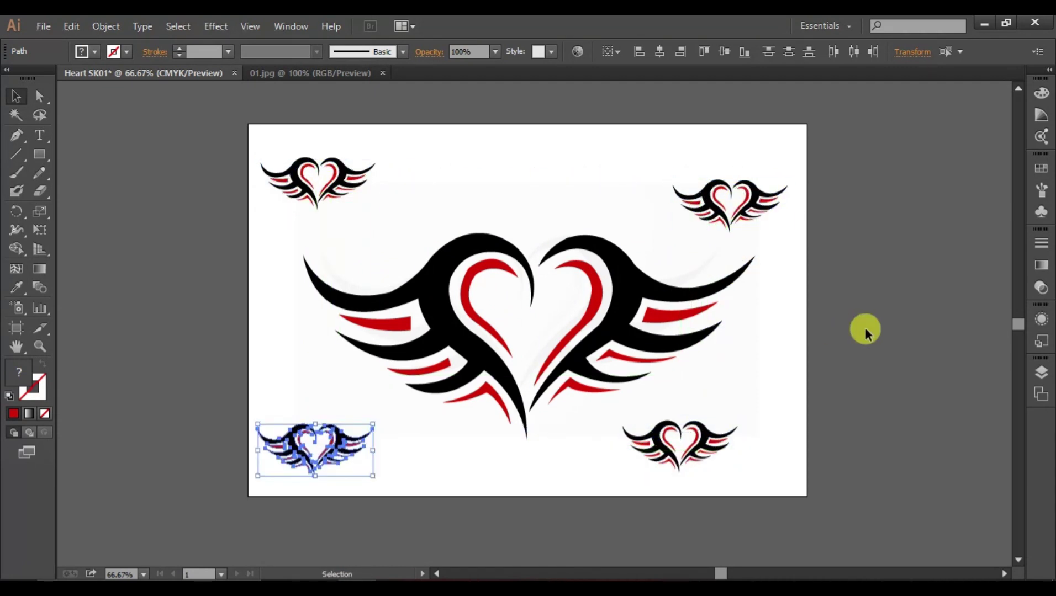
pyautogui.click(864, 327)
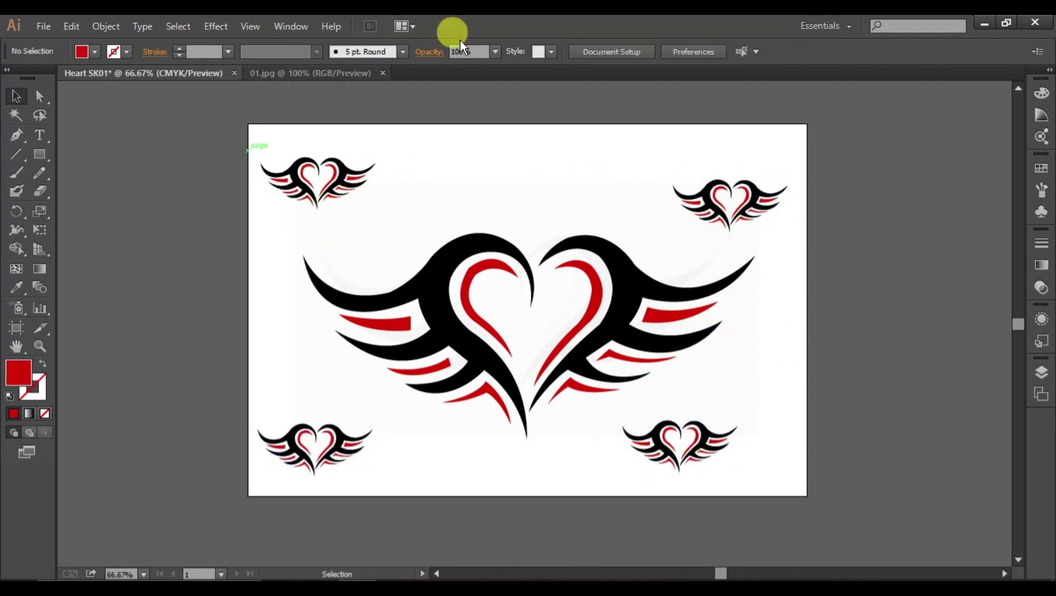
pyautogui.click(436, 574)
pyautogui.click(446, 589)
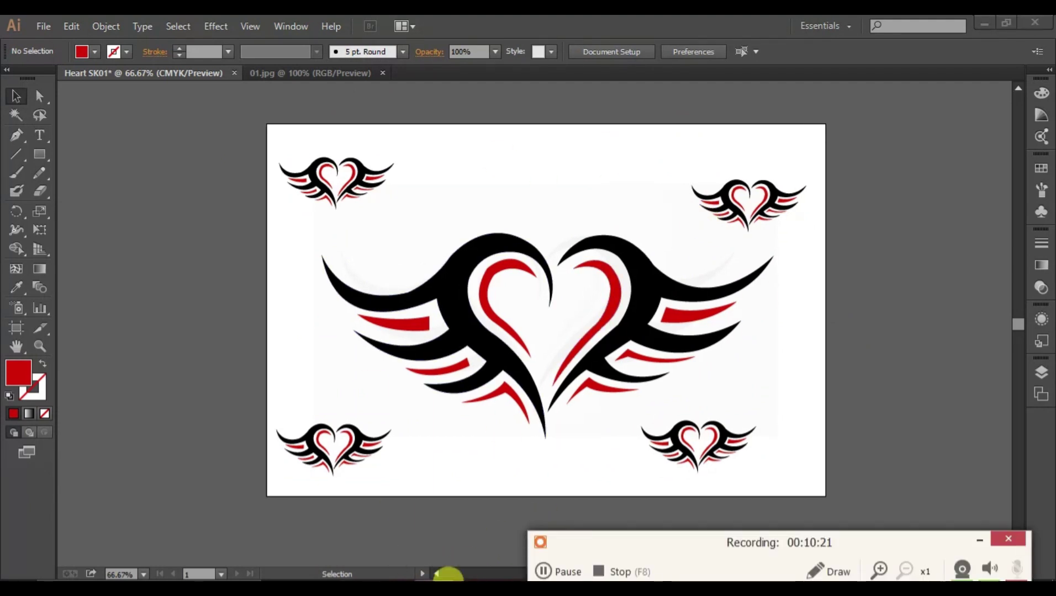